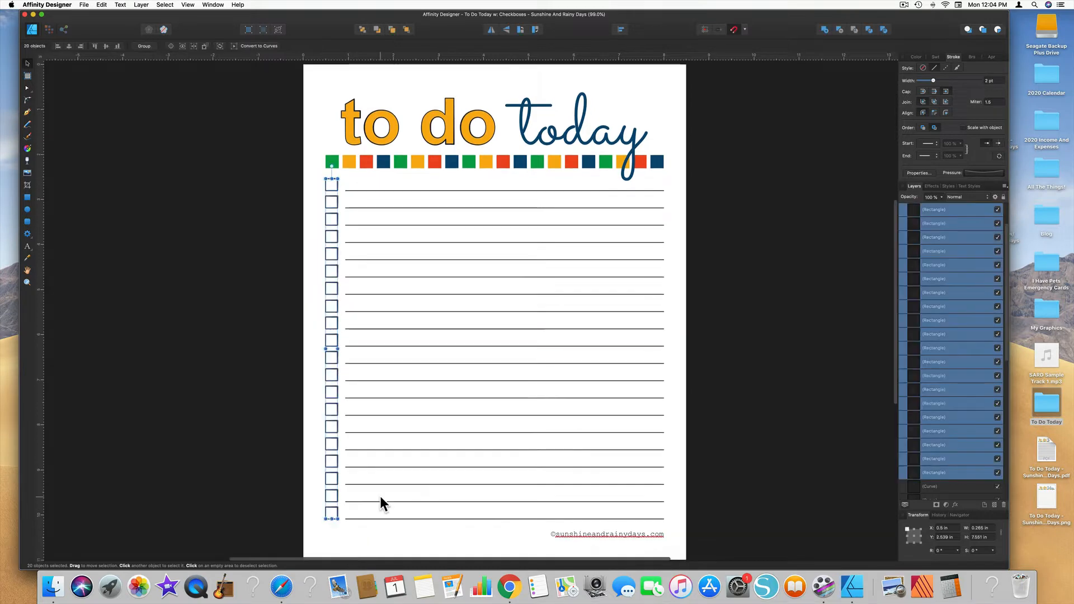
Step: Delete the column of checkboxes and all the horizontal writing lines from the page
{"action": "key", "text": "Delete"}
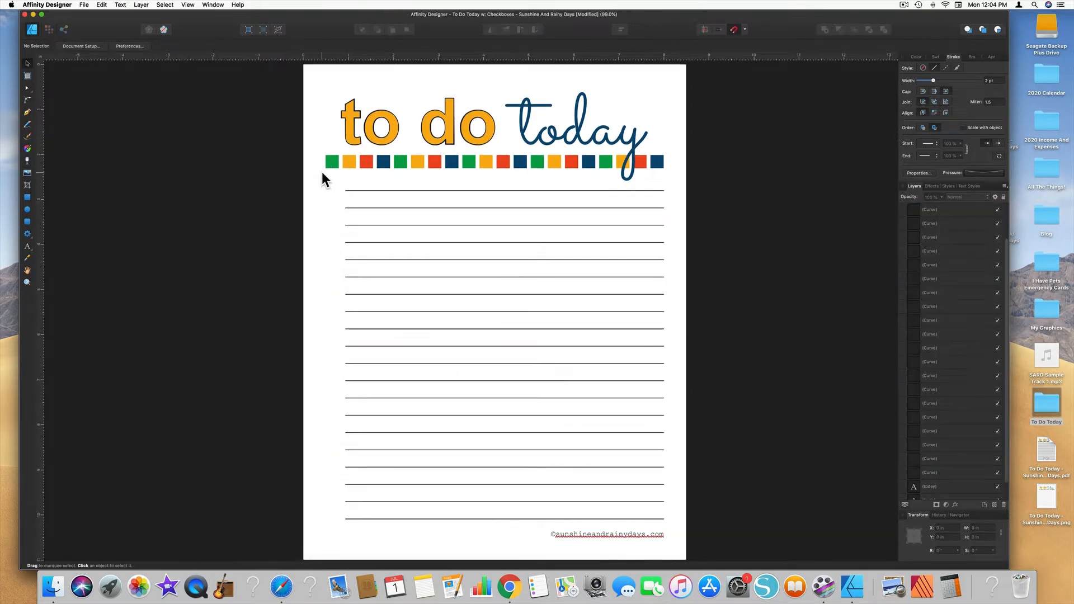
{"action": "left_click_drag", "start_coordinate": [334, 180], "coordinate": [693, 524]}
{"action": "key", "text": "Delete"}
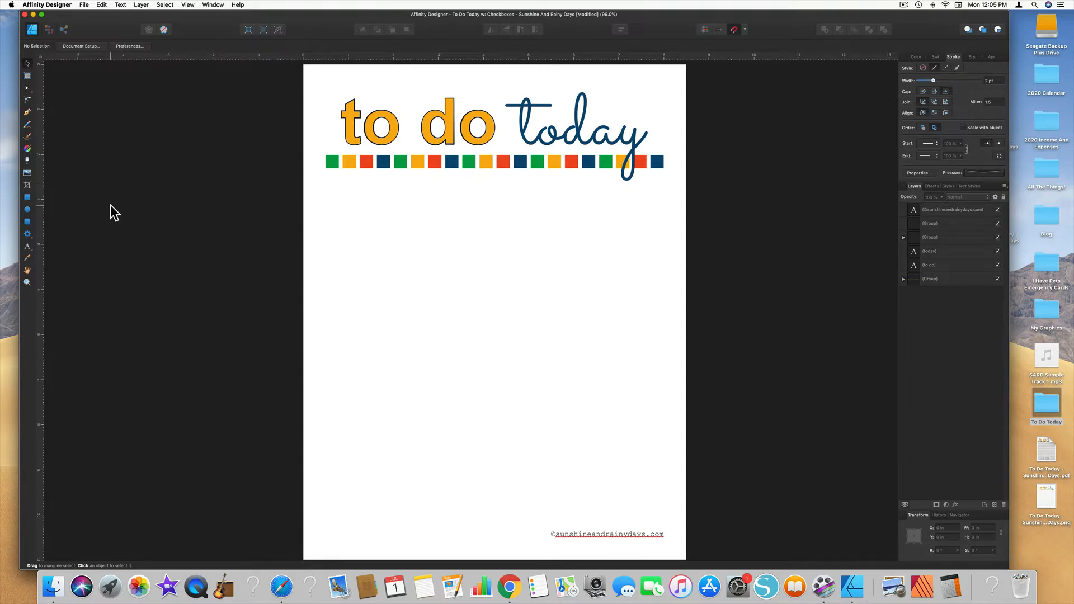
Step: Draw a rectangle about 1.4 in wide and 0.54 in high below the colored squares, reset its stroke pressure, and set the stroke to 1 pt
{"action": "left_click", "coordinate": [27, 200]}
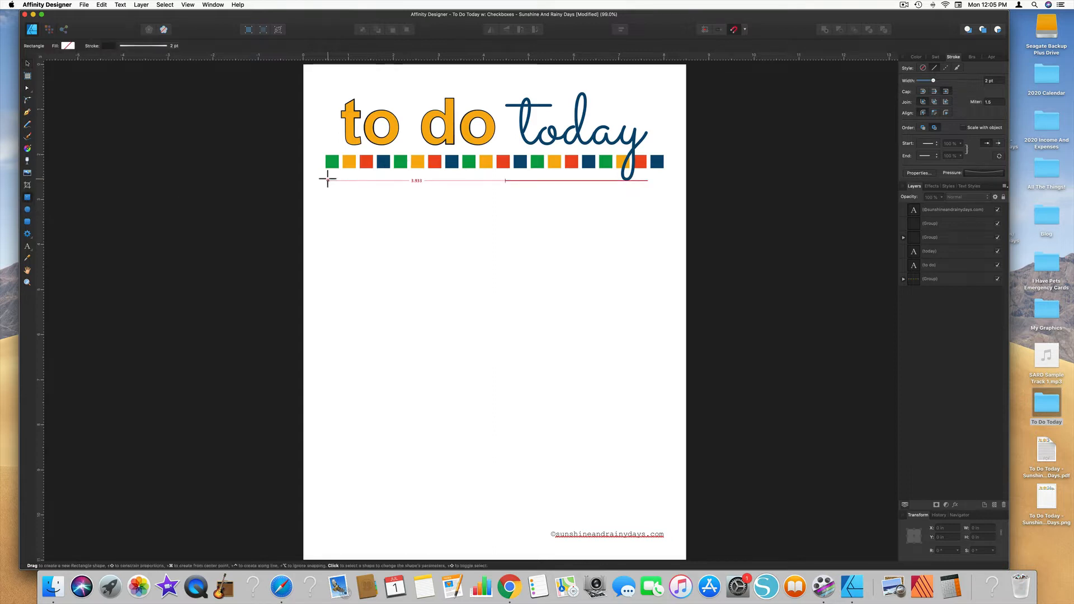
{"action": "left_click_drag", "start_coordinate": [328, 180], "coordinate": [392, 209]}
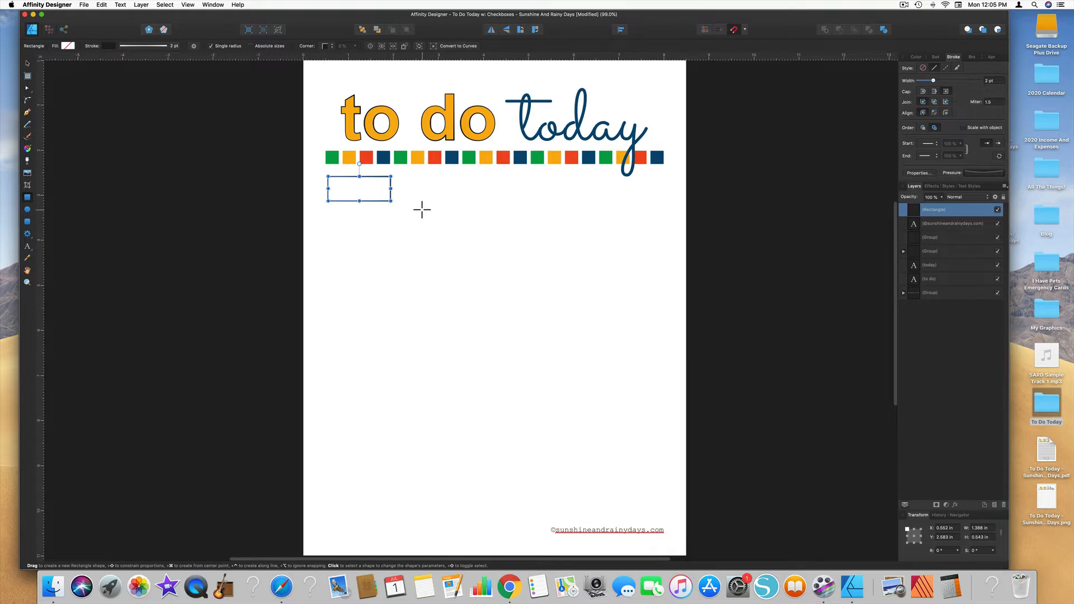
{"action": "left_click", "coordinate": [986, 173]}
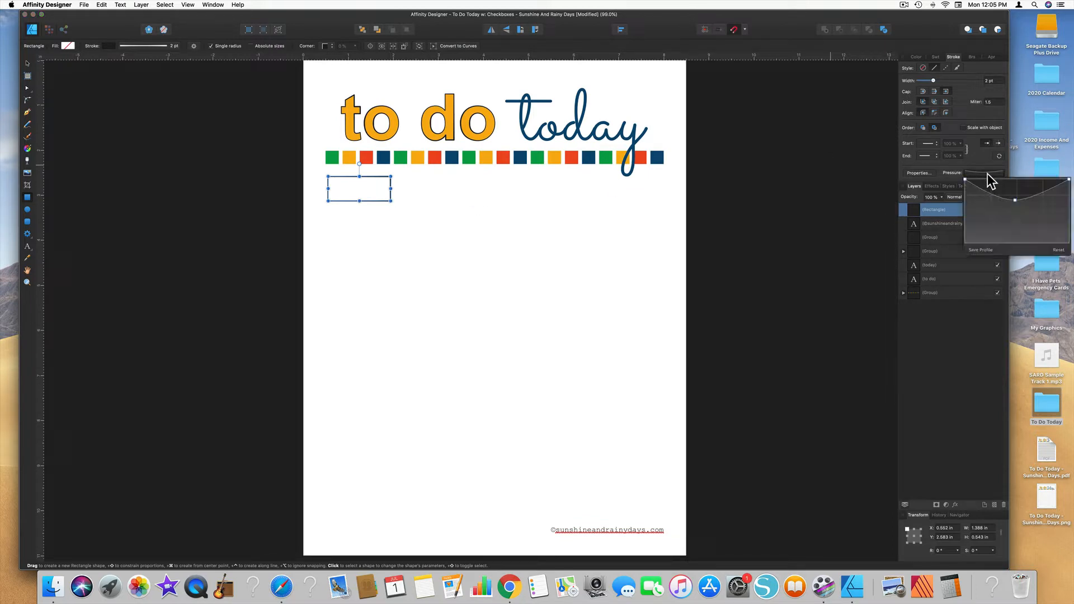
{"action": "left_click", "coordinate": [1057, 251]}
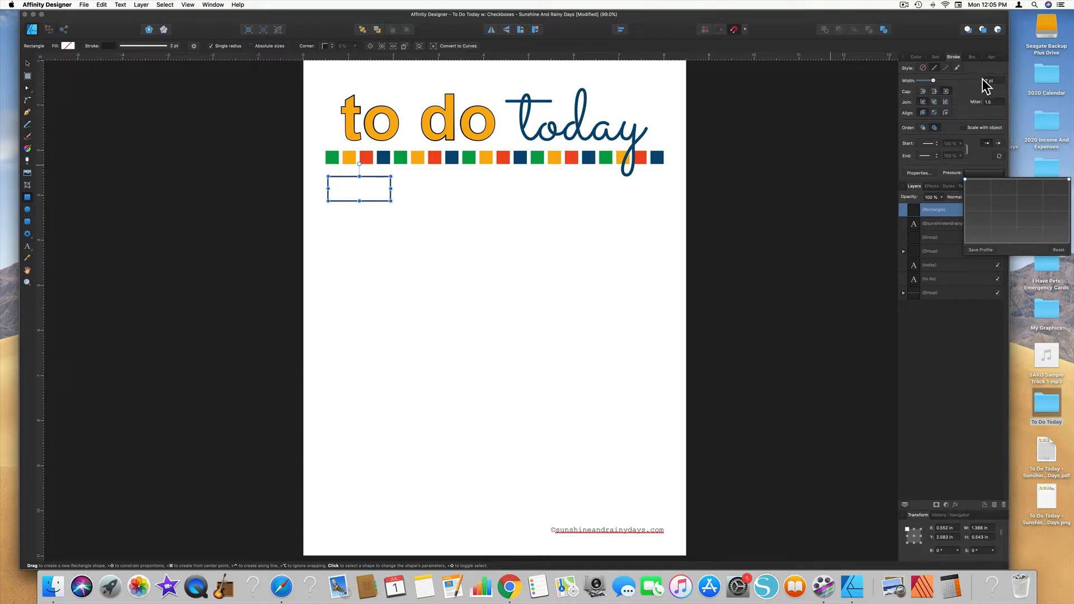
{"action": "left_click", "coordinate": [1006, 88]}
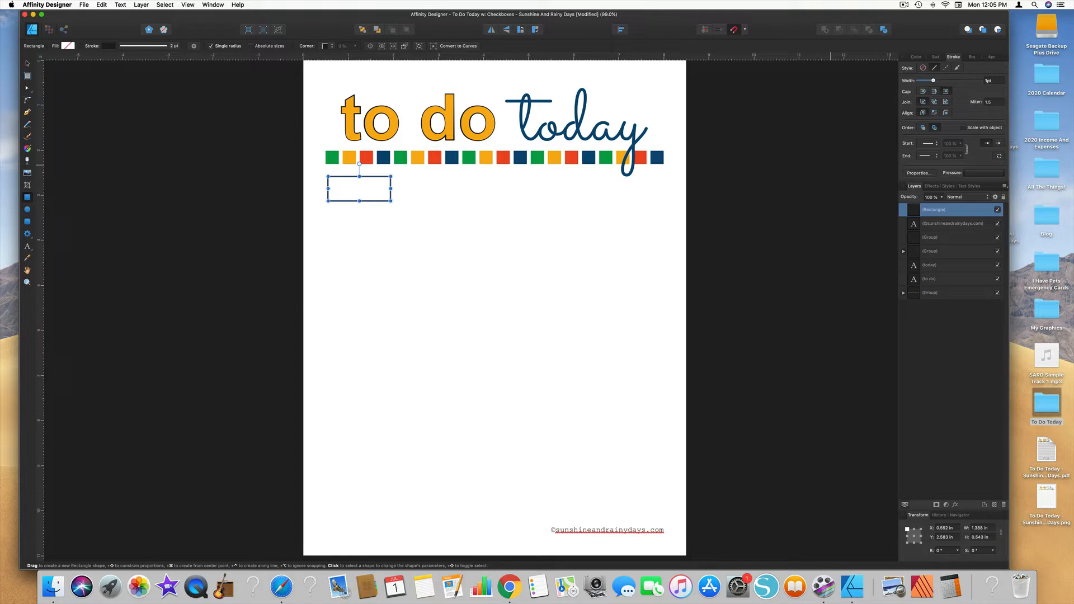
{"action": "key", "text": "Return"}
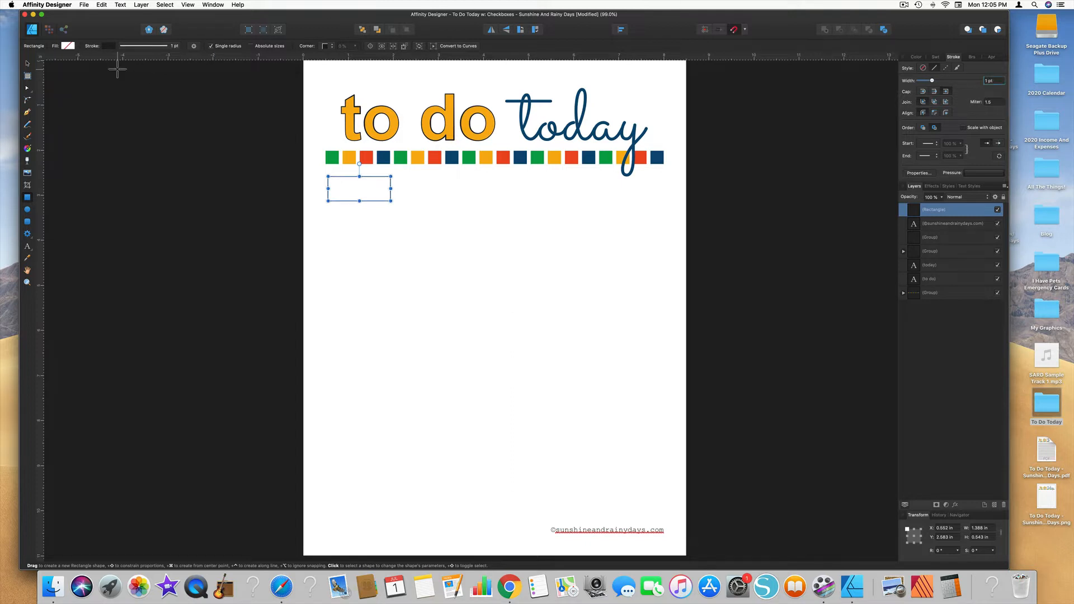
Step: Reduce the rectangle's height to about 0.447 in and align its left edge with the row of colored squares at X 0.5 in
{"action": "left_click", "coordinate": [26, 63]}
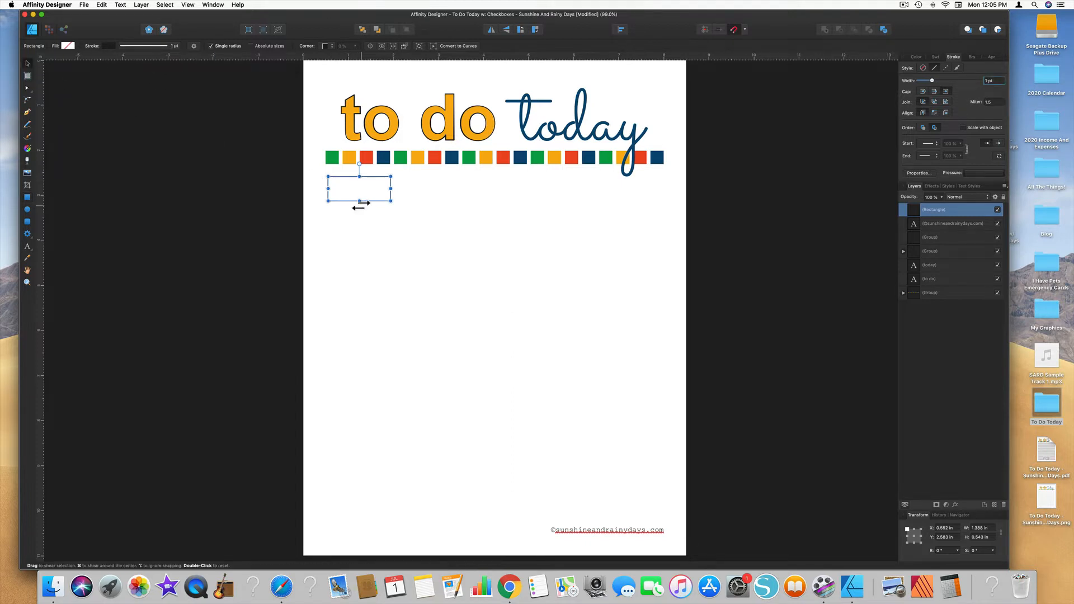
{"action": "left_click_drag", "start_coordinate": [359, 200], "coordinate": [368, 183]}
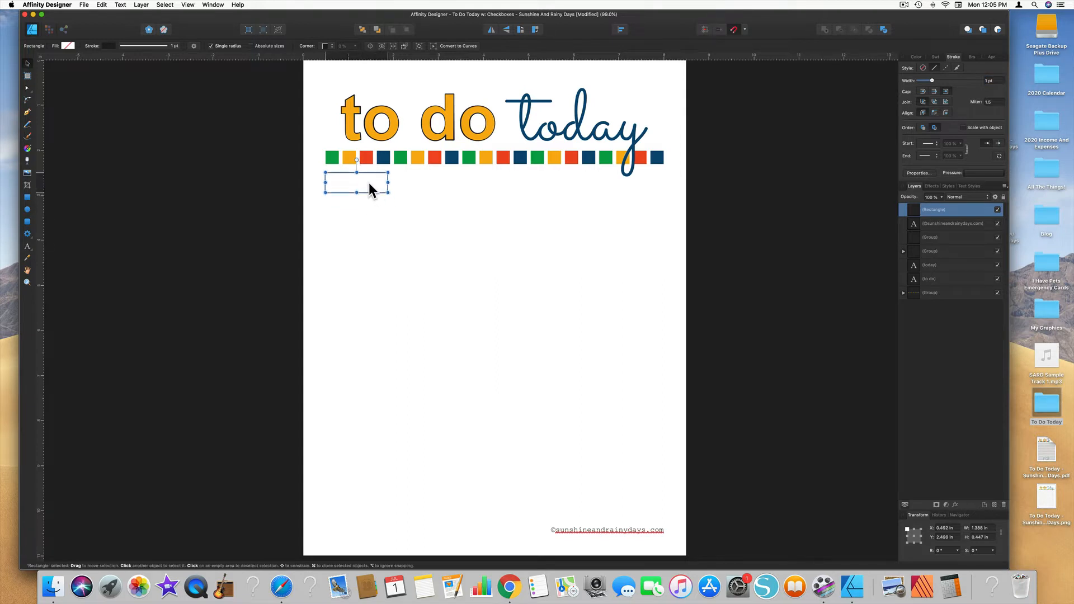
{"action": "left_click", "coordinate": [334, 158]}
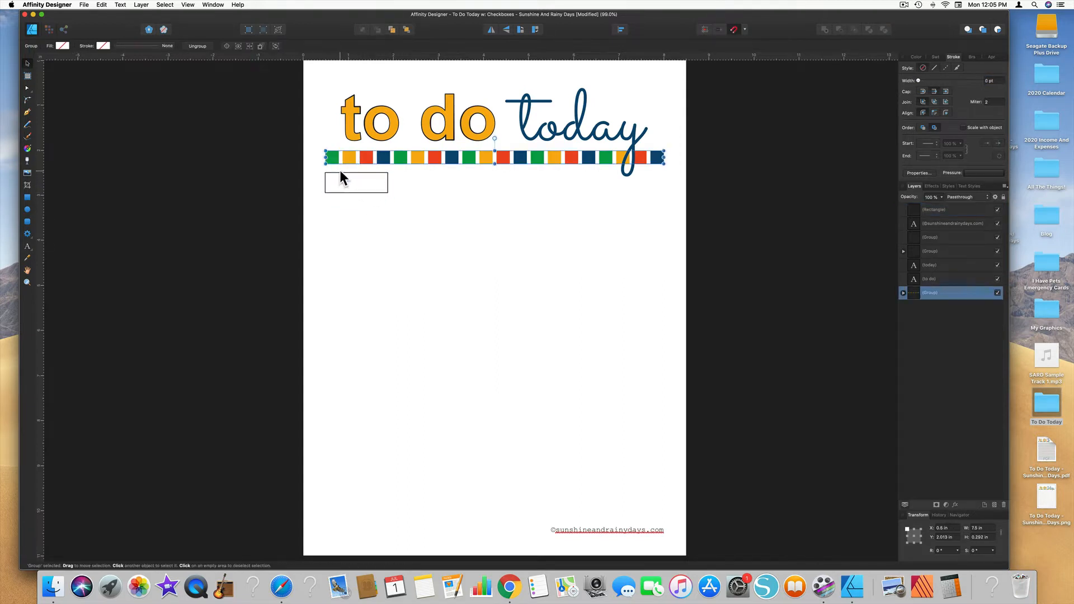
{"action": "left_click", "coordinate": [340, 182]}
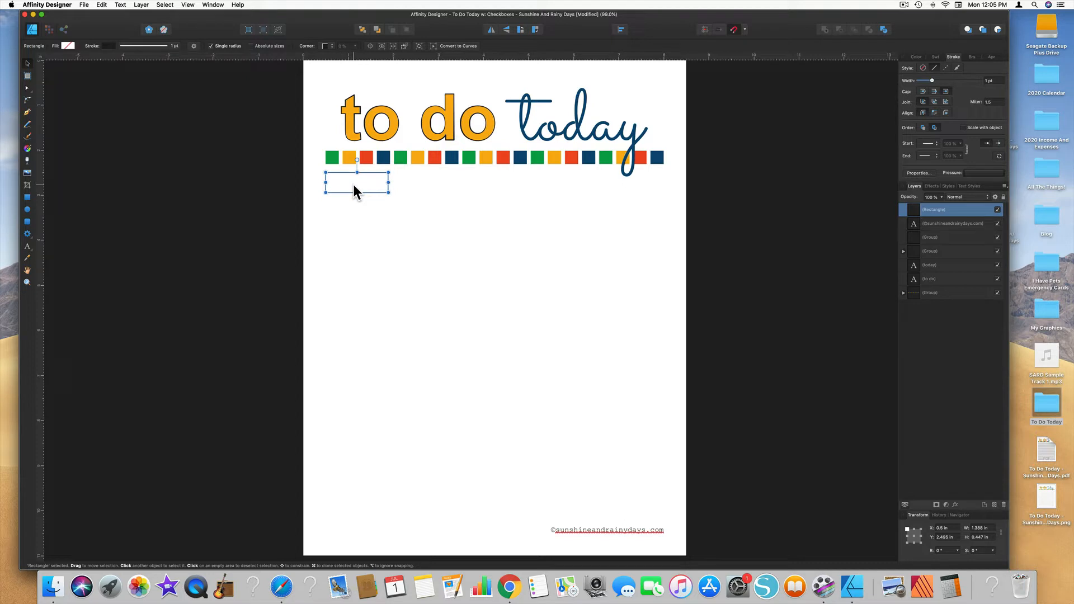
Step: Duplicate the rectangle downward into a stacked column and delete the extra bottom one, leaving 17 boxes
{"action": "left_click_drag", "start_coordinate": [353, 187], "coordinate": [354, 205]}
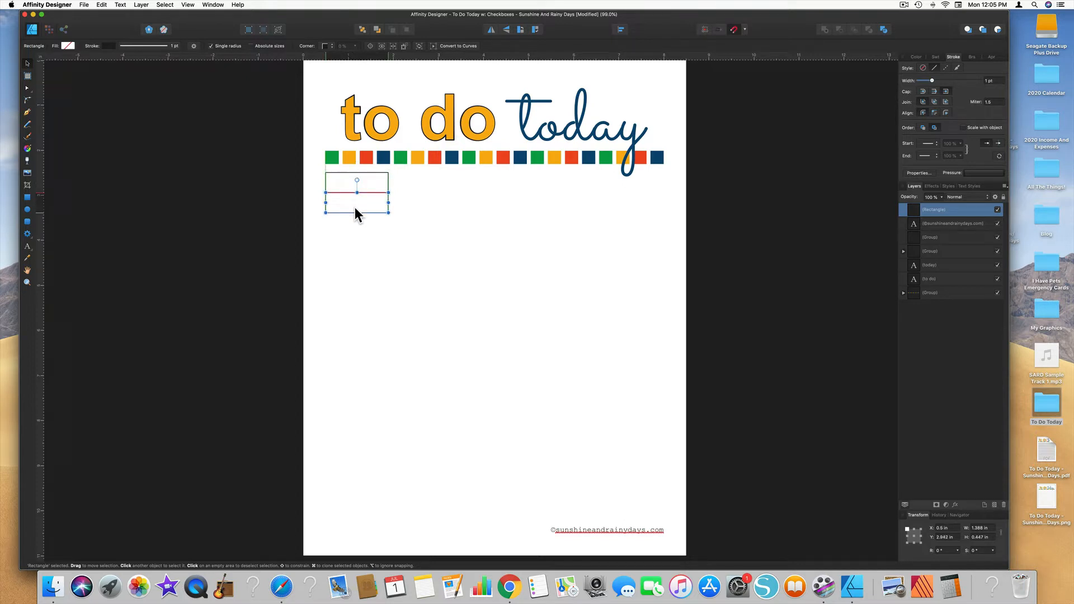
{"action": "left_click_drag", "start_coordinate": [354, 203], "coordinate": [360, 279]}
{"action": "left_click_drag", "start_coordinate": [310, 166], "coordinate": [417, 329]}
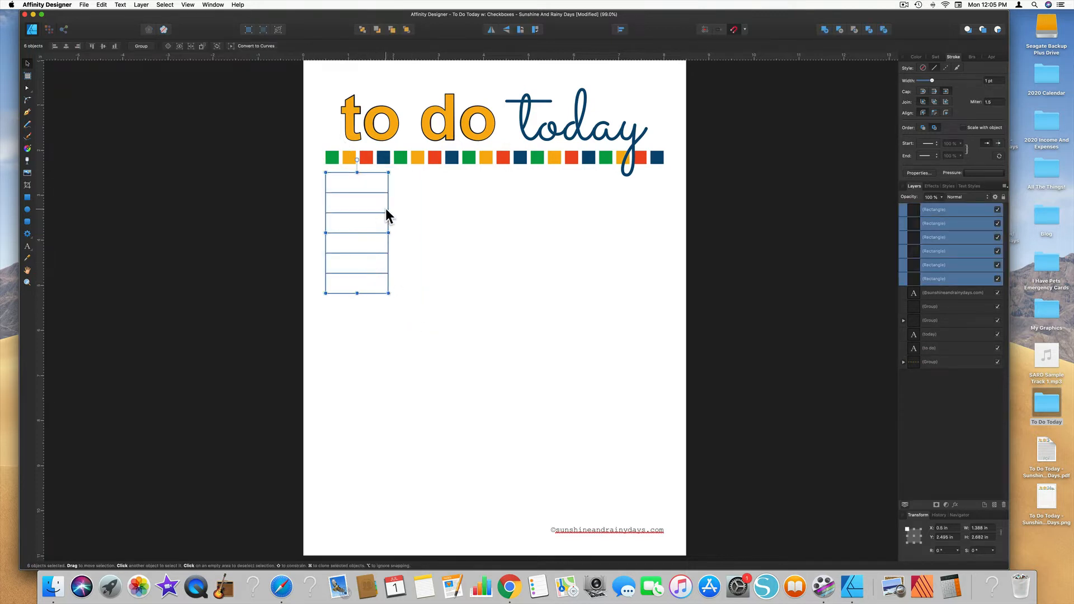
{"action": "mouse_move", "coordinate": [362, 209]}
{"action": "left_mouse_down"}
{"action": "mouse_move", "coordinate": [360, 467]}
{"action": "mouse_move", "coordinate": [361, 451]}
{"action": "left_mouse_up"}
{"action": "scroll", "coordinate": [360, 451], "scroll_direction": "down", "scroll_amount": 2}
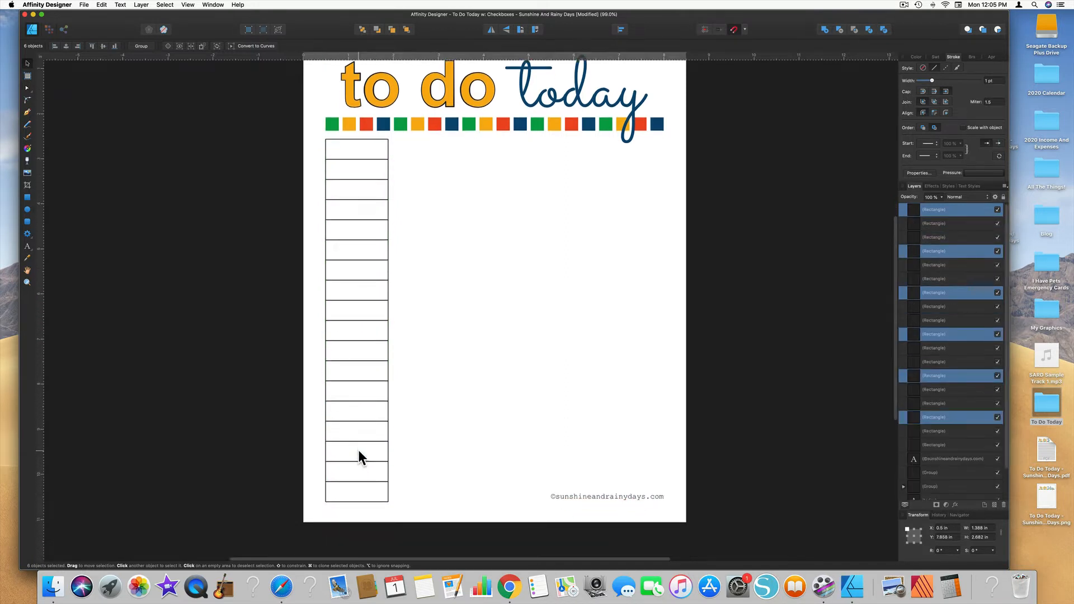
{"action": "left_click", "coordinate": [388, 470]}
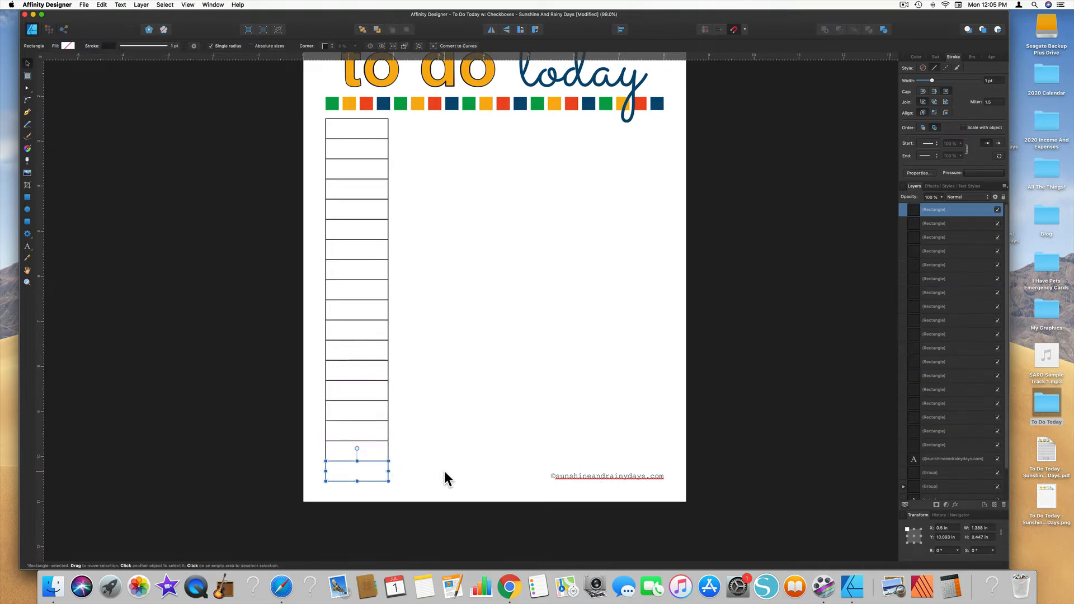
{"action": "key", "text": "Delete"}
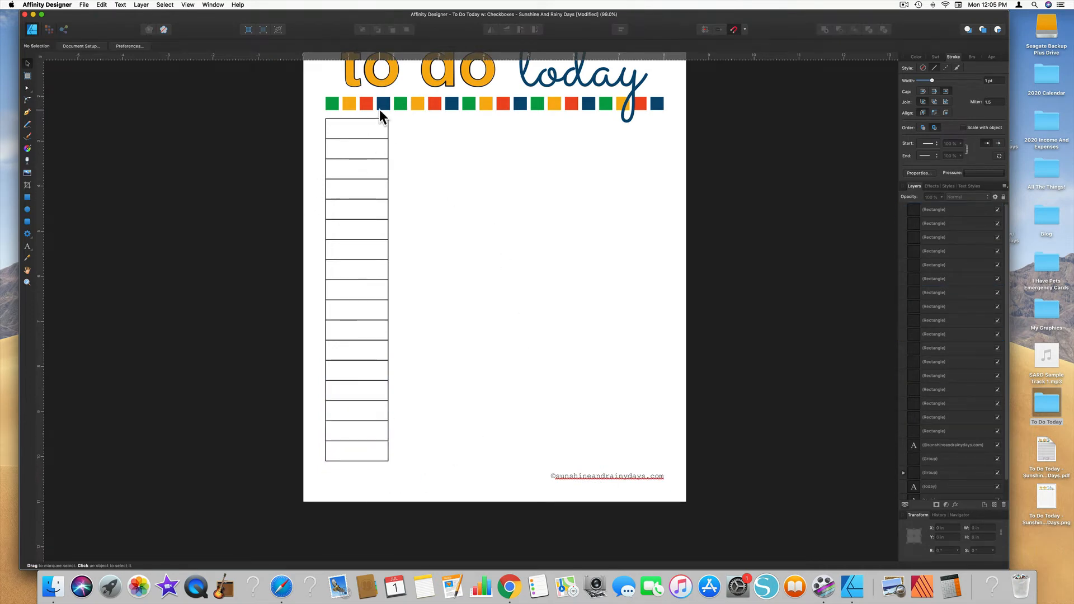
Step: Duplicate the whole column alongside itself and widen the copy until its right edge lines up with the row of colored squares
{"action": "left_click_drag", "start_coordinate": [316, 109], "coordinate": [444, 486]}
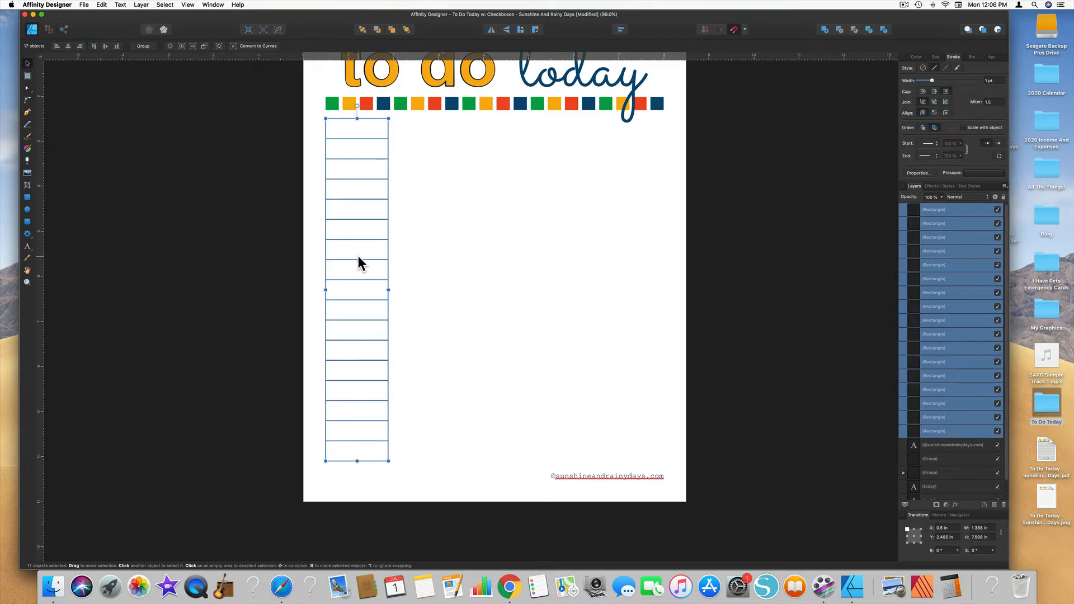
{"action": "left_click_drag", "start_coordinate": [353, 258], "coordinate": [416, 257], "text": "alt"}
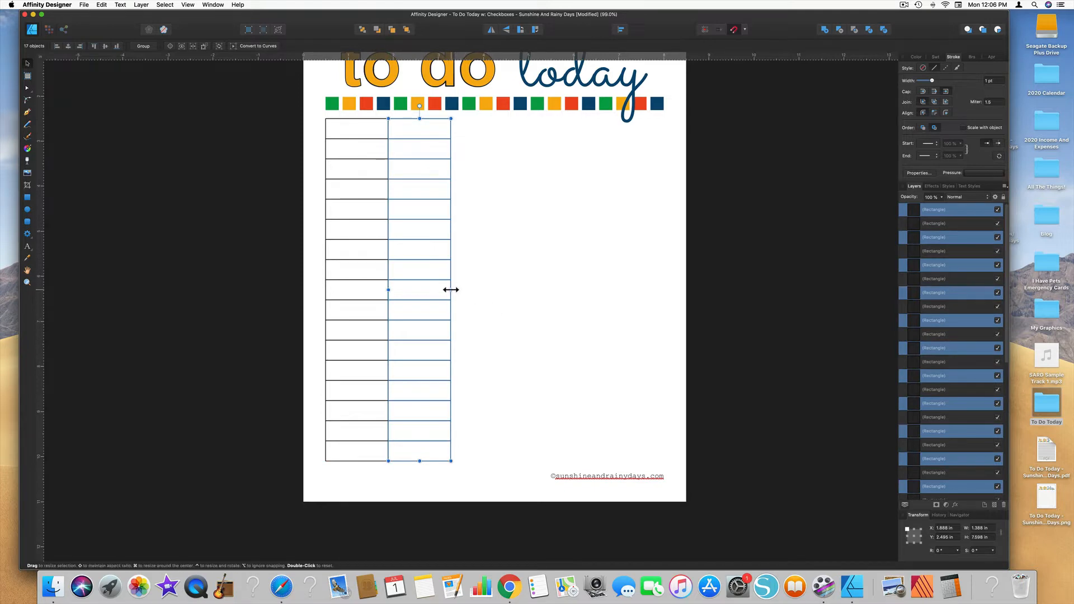
{"action": "left_click_drag", "start_coordinate": [451, 290], "coordinate": [662, 290]}
{"action": "left_click", "coordinate": [656, 103]}
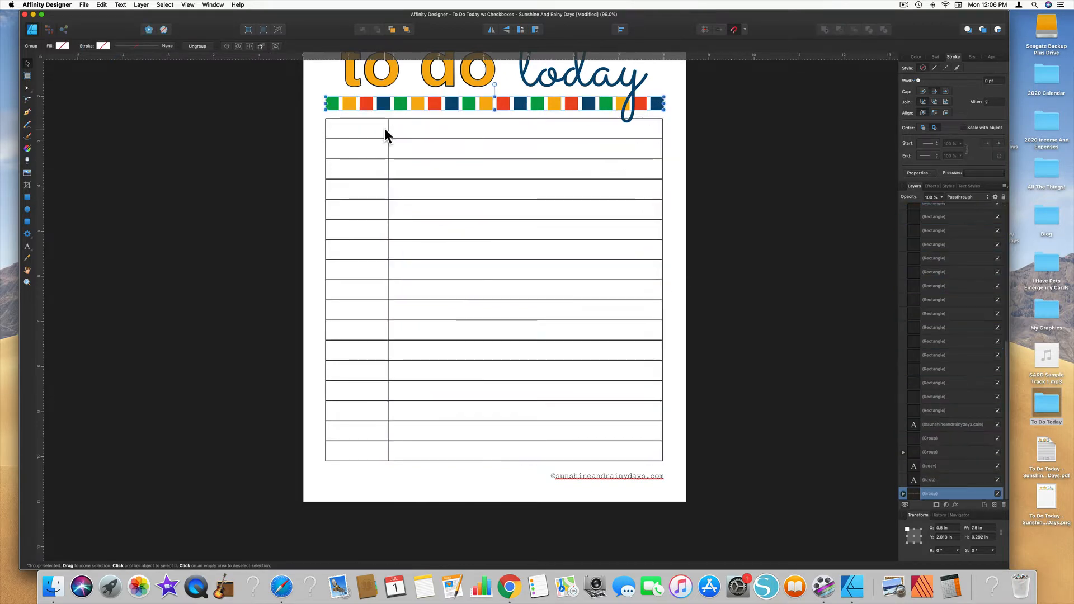
{"action": "left_click_drag", "start_coordinate": [387, 114], "coordinate": [669, 469]}
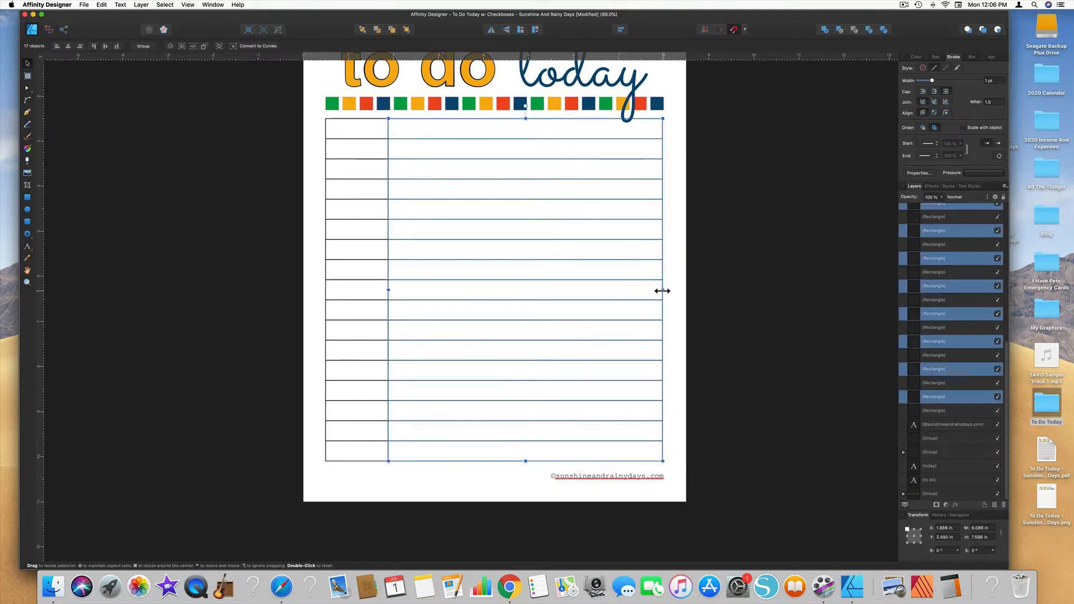
{"action": "left_click_drag", "start_coordinate": [663, 289], "coordinate": [665, 290]}
{"action": "left_click", "coordinate": [672, 344]}
Step: Bring the "today" title text to the front, above all the rectangles
{"action": "scroll", "coordinate": [673, 343], "scroll_direction": "up", "scroll_amount": 2}
{"action": "scroll", "coordinate": [672, 344], "scroll_direction": "left", "scroll_amount": 2}
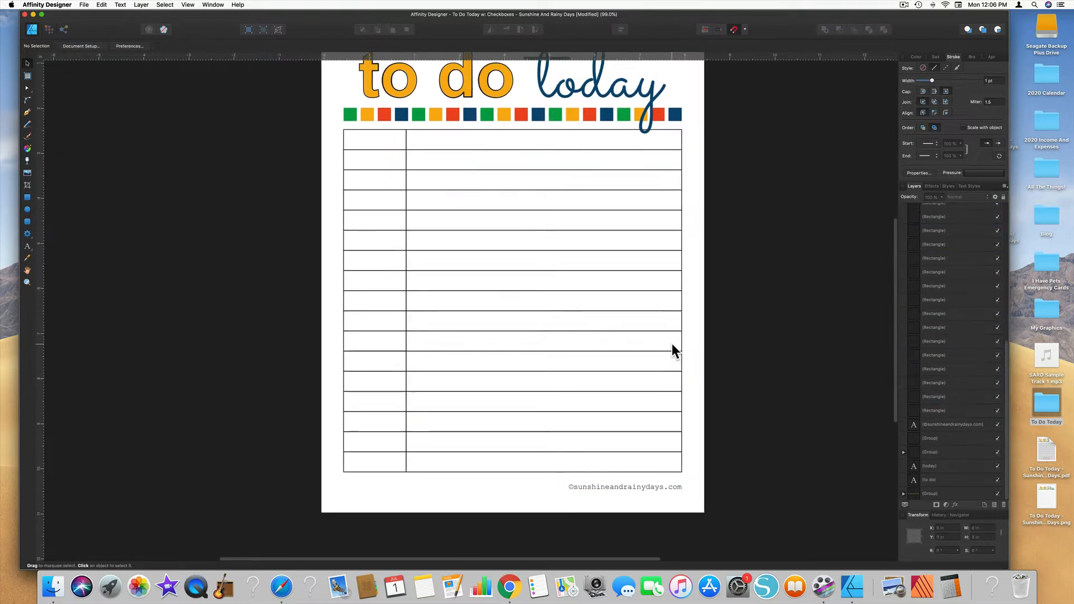
{"action": "scroll", "coordinate": [672, 343], "scroll_direction": "up", "scroll_amount": 2}
{"action": "scroll", "coordinate": [672, 343], "scroll_direction": "right", "scroll_amount": 2}
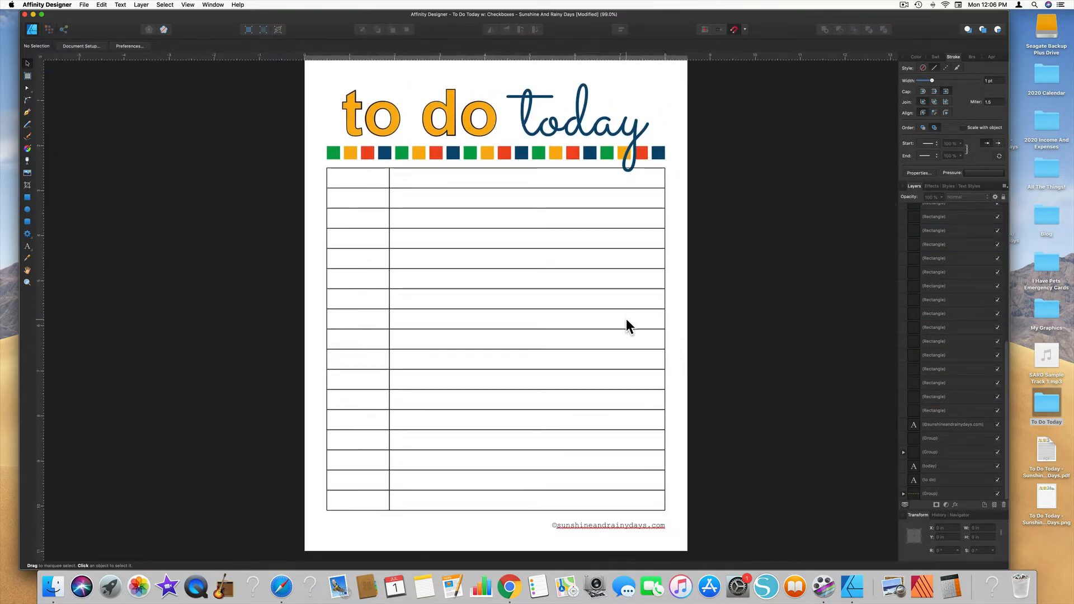
{"action": "scroll", "coordinate": [626, 317], "scroll_direction": "up", "scroll_amount": 5}
{"action": "scroll", "coordinate": [625, 318], "scroll_direction": "up", "scroll_amount": 3}
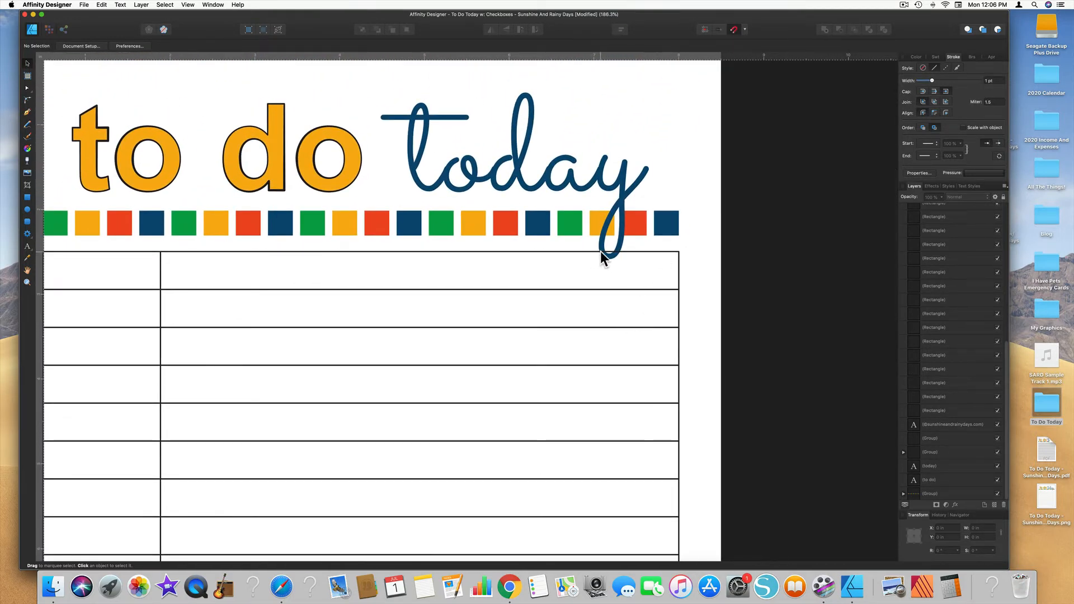
{"action": "right_click", "coordinate": [540, 190]}
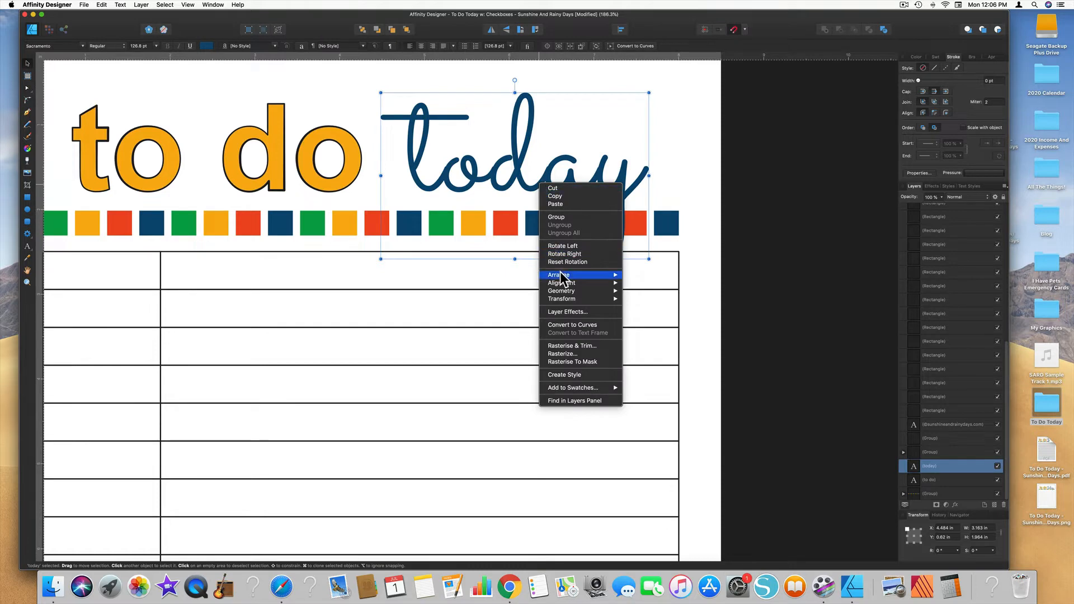
{"action": "mouse_move", "coordinate": [561, 278]}
{"action": "left_click", "coordinate": [650, 275]}
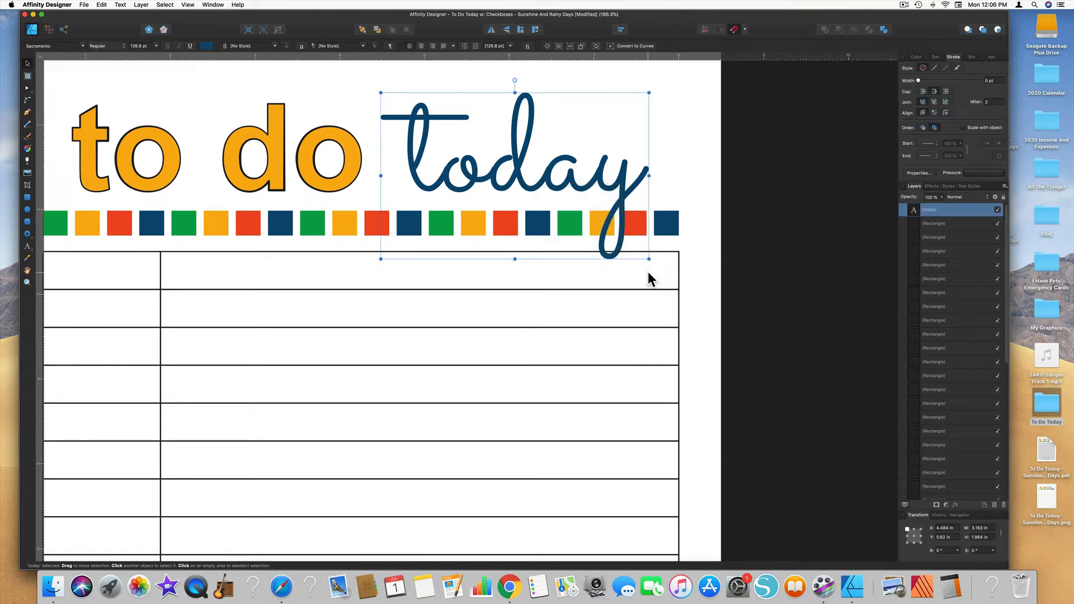
{"action": "scroll", "coordinate": [647, 271], "scroll_direction": "down", "scroll_amount": 1}
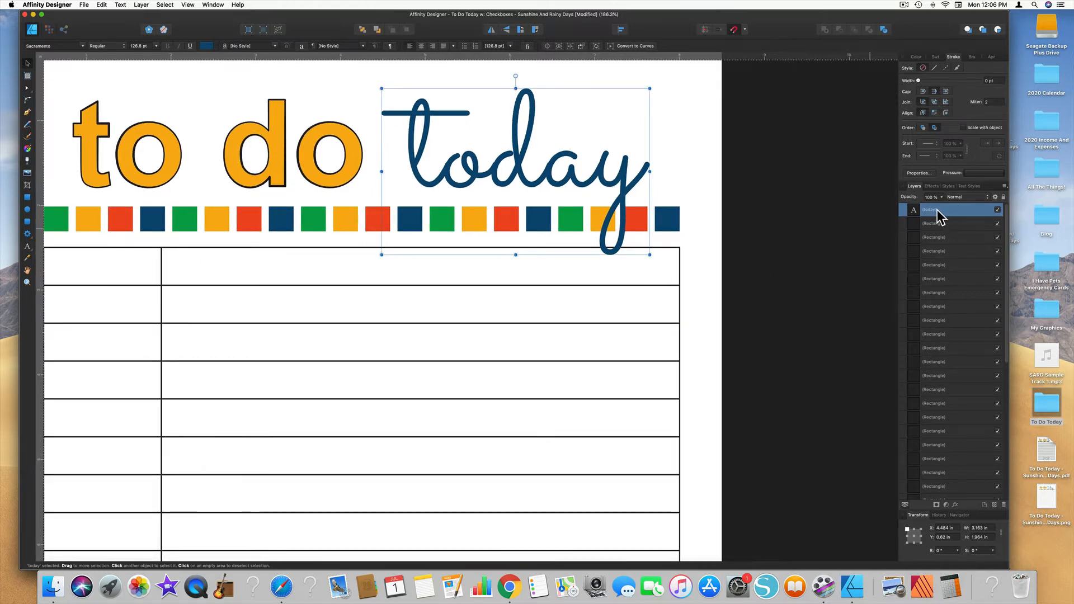
{"action": "mouse_move", "coordinate": [936, 209]}
{"action": "left_mouse_down"}
{"action": "mouse_move", "coordinate": [914, 247]}
{"action": "mouse_move", "coordinate": [931, 221]}
{"action": "mouse_move", "coordinate": [917, 203]}
{"action": "left_mouse_up"}
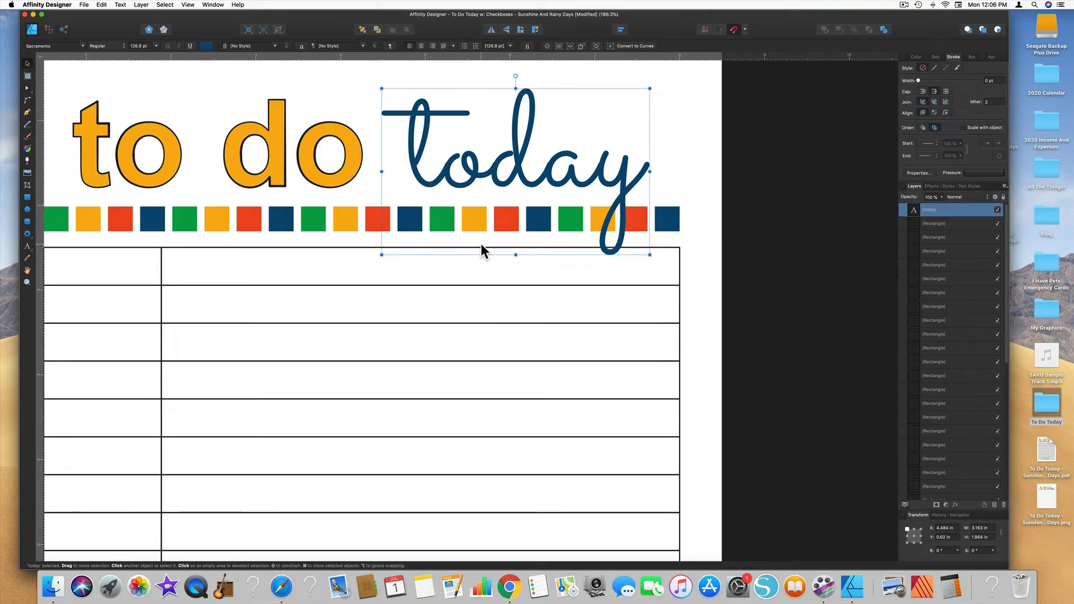
Step: Draw a text frame about 1.29 in wide and 0.36 in high inside the first cell of the narrow column
{"action": "scroll", "coordinate": [482, 242], "scroll_direction": "left", "scroll_amount": 5}
{"action": "scroll", "coordinate": [482, 243], "scroll_direction": "down", "scroll_amount": 6}
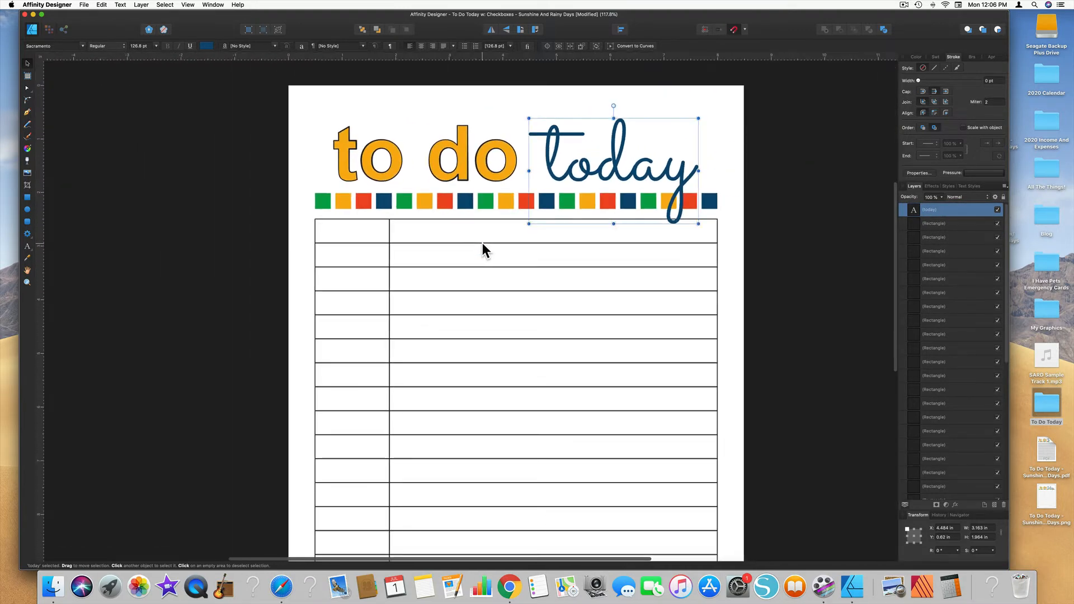
{"action": "scroll", "coordinate": [482, 242], "scroll_direction": "down", "scroll_amount": 4}
{"action": "scroll", "coordinate": [482, 242], "scroll_direction": "up", "scroll_amount": 3}
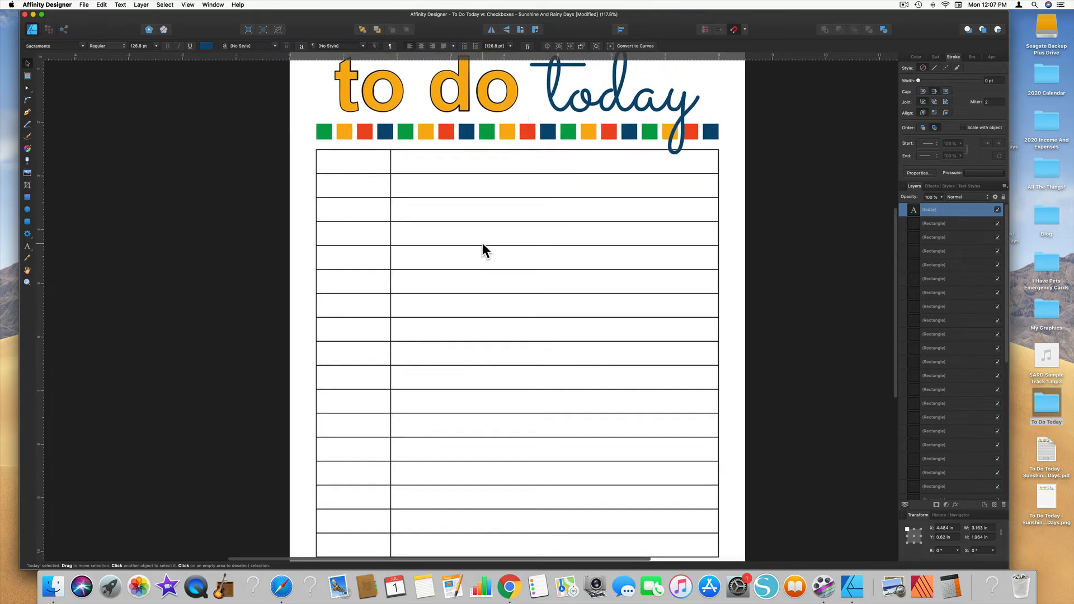
{"action": "left_click", "coordinate": [32, 249]}
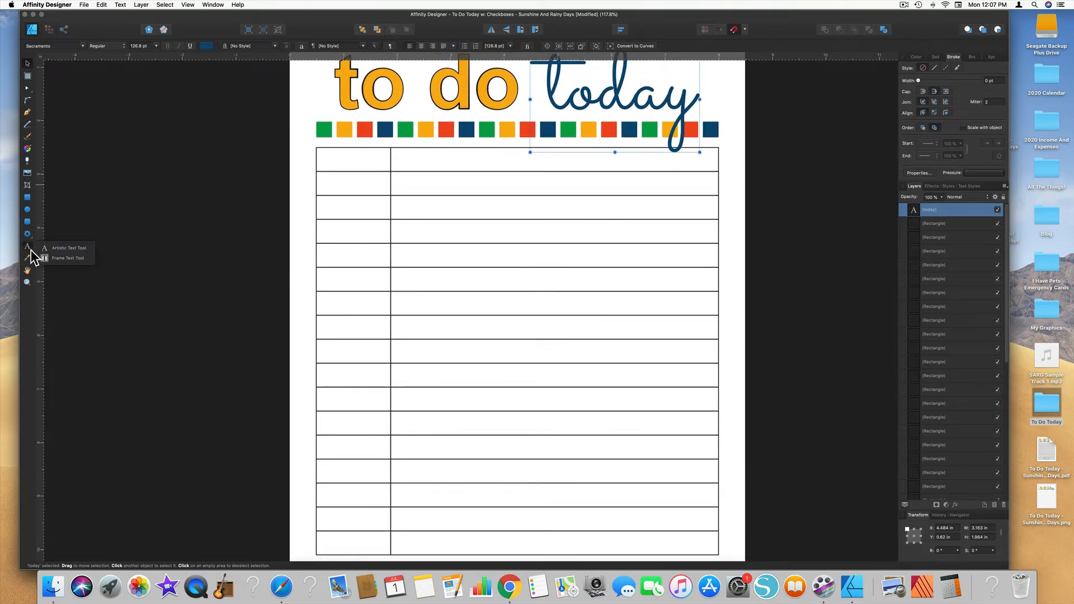
{"action": "left_click", "coordinate": [66, 257]}
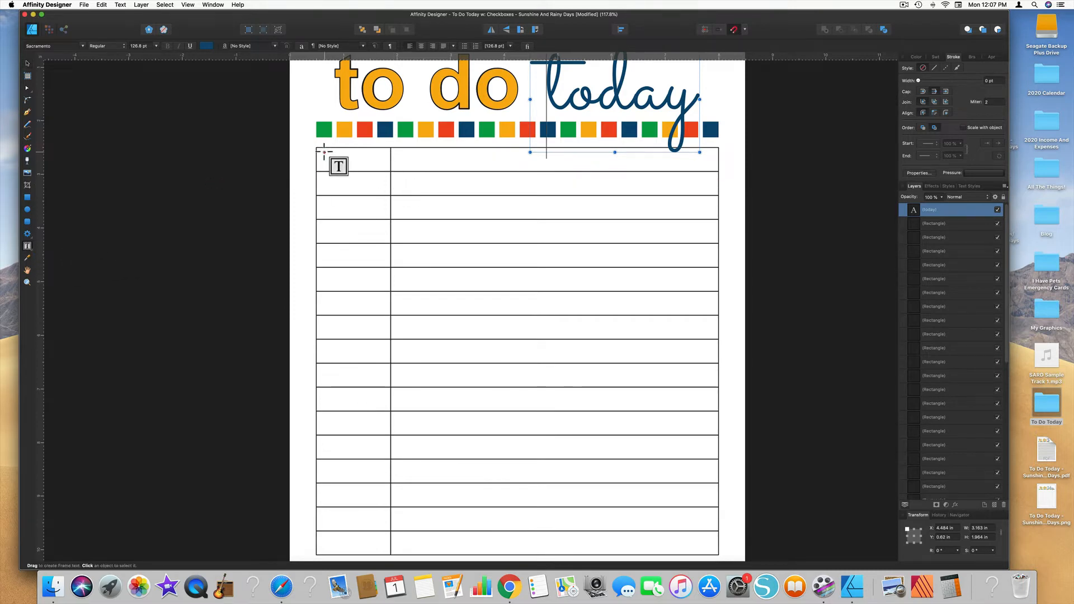
{"action": "left_click_drag", "start_coordinate": [318, 152], "coordinate": [387, 170]}
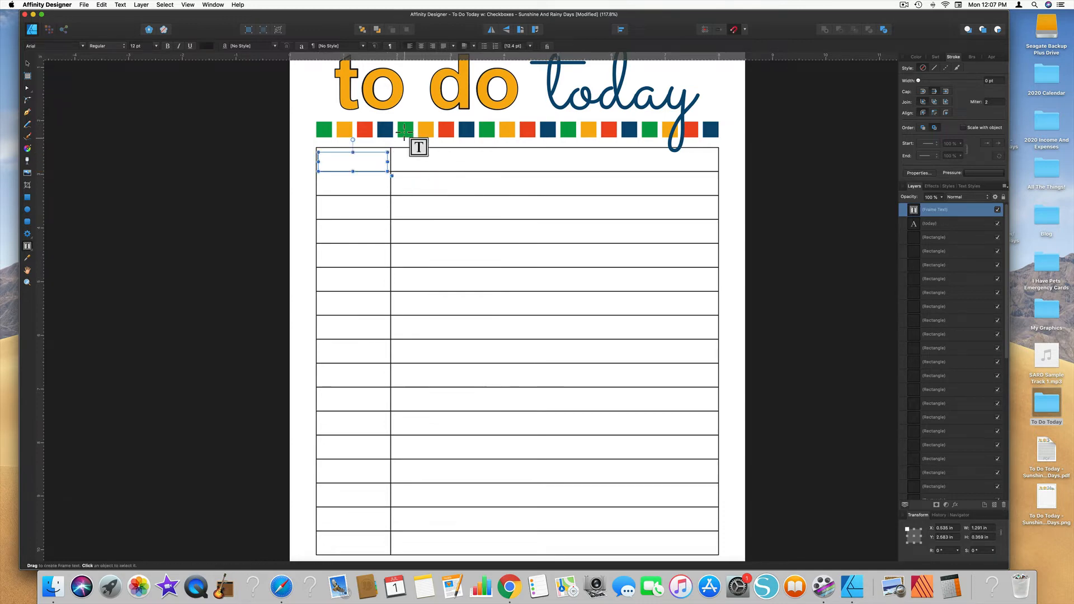
{"action": "left_click", "coordinate": [26, 63]}
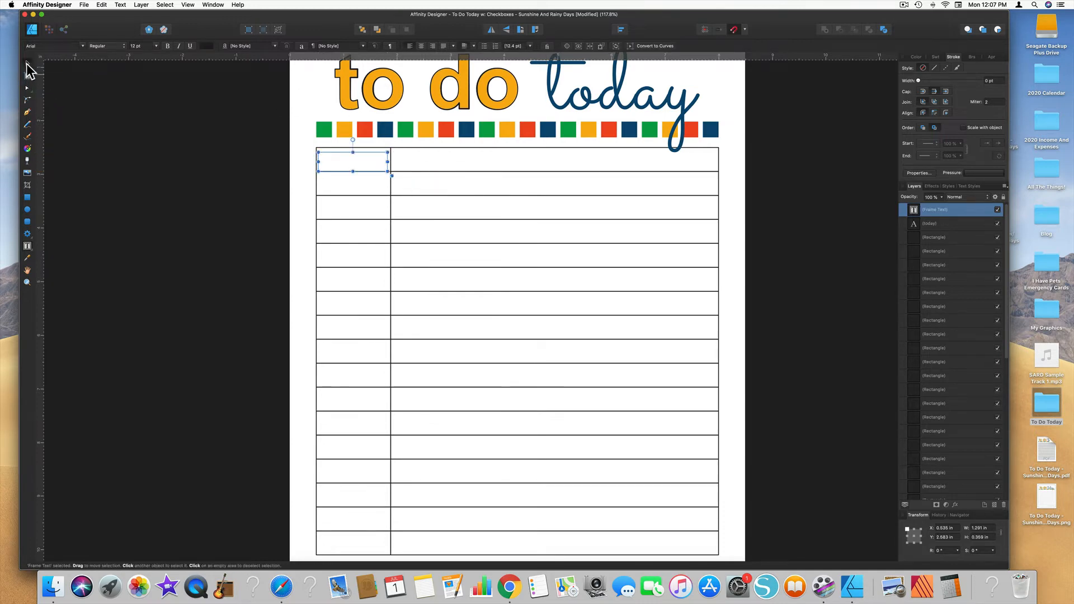
{"action": "left_click_drag", "start_coordinate": [353, 157], "coordinate": [355, 155]}
{"action": "left_click", "coordinate": [362, 147]}
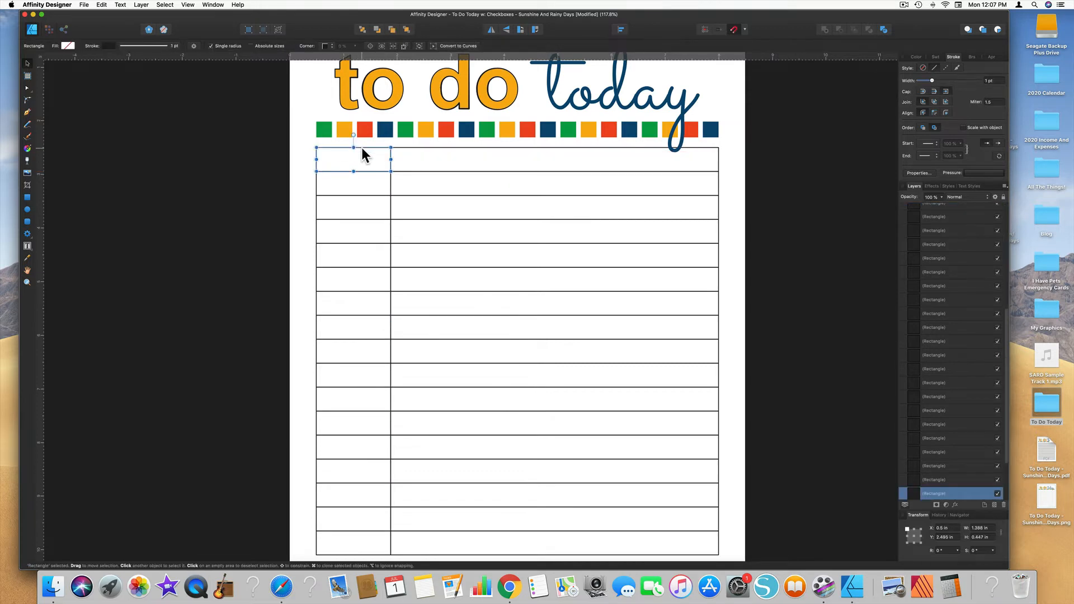
Step: Center the text frame within the first cell of the narrow column and enter 6:00 in it
{"action": "left_click", "coordinate": [353, 161]}
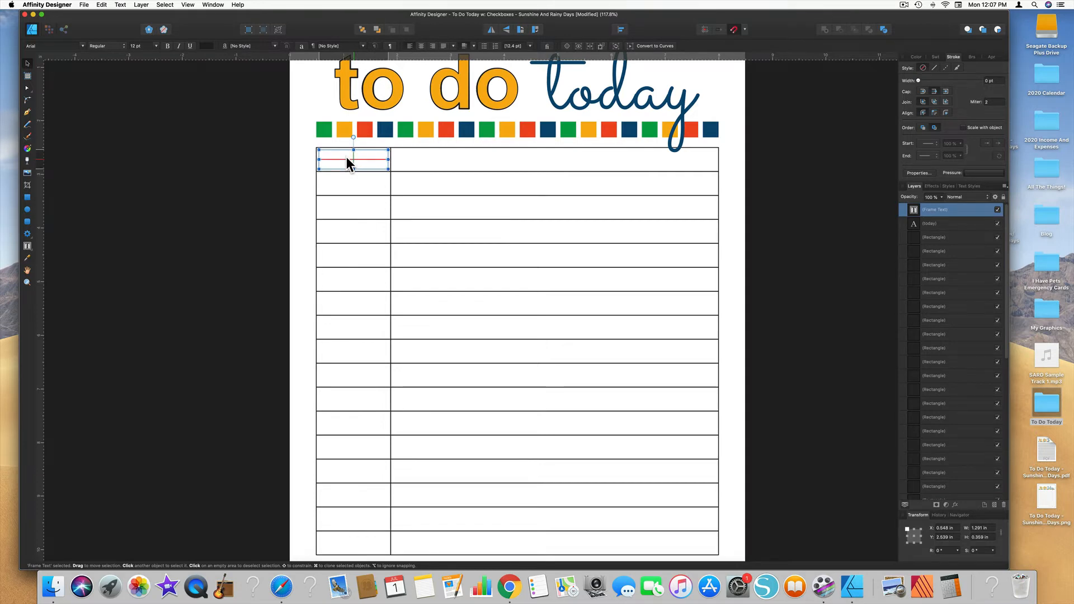
{"action": "left_click_drag", "start_coordinate": [346, 158], "coordinate": [346, 158]}
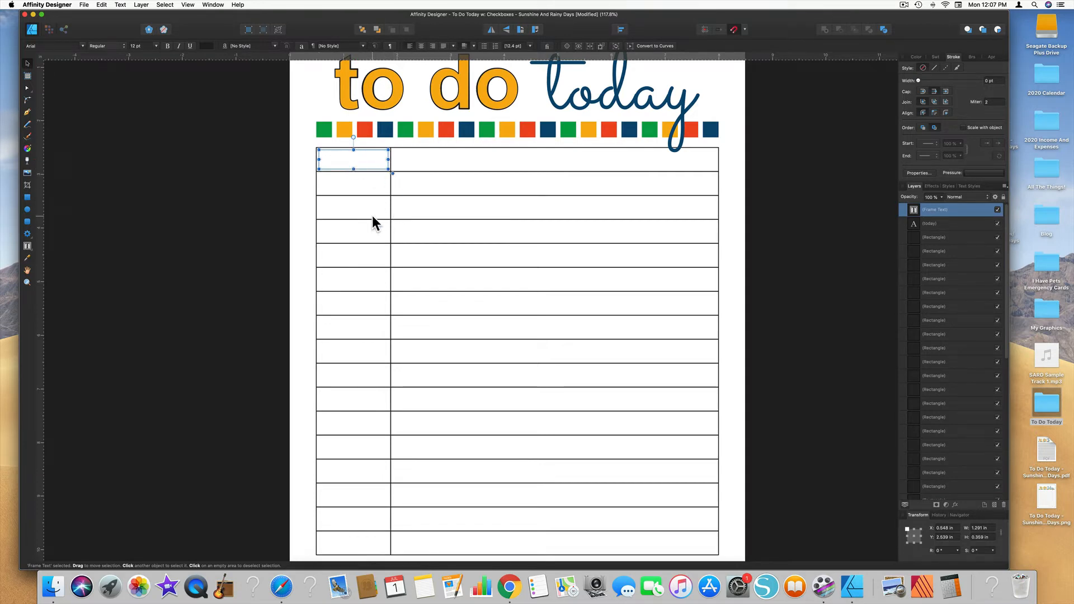
{"action": "double_click", "coordinate": [350, 157]}
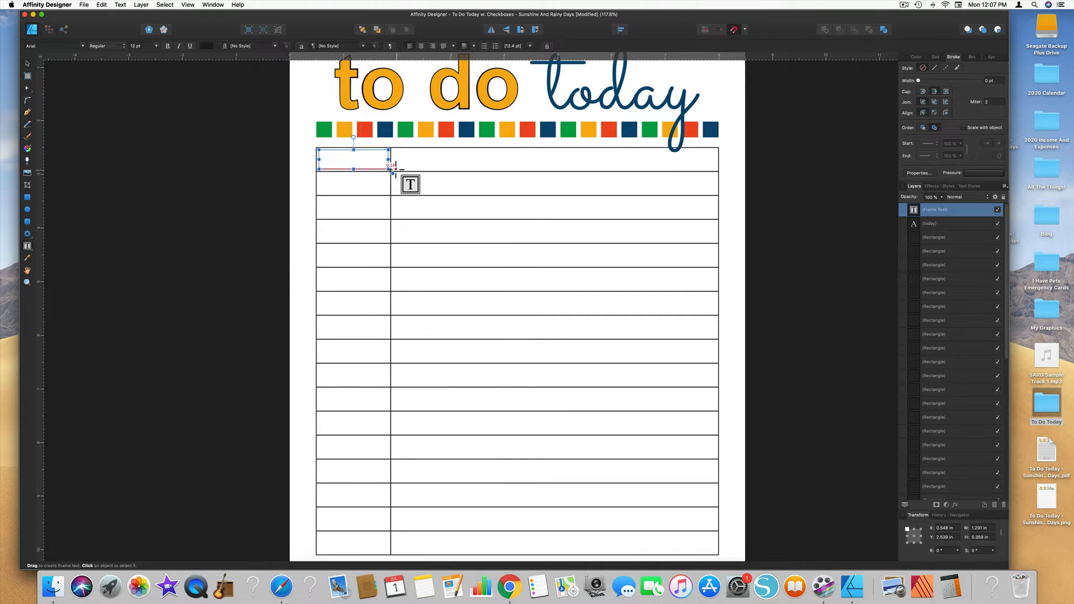
{"action": "type", "text": "6:00"}
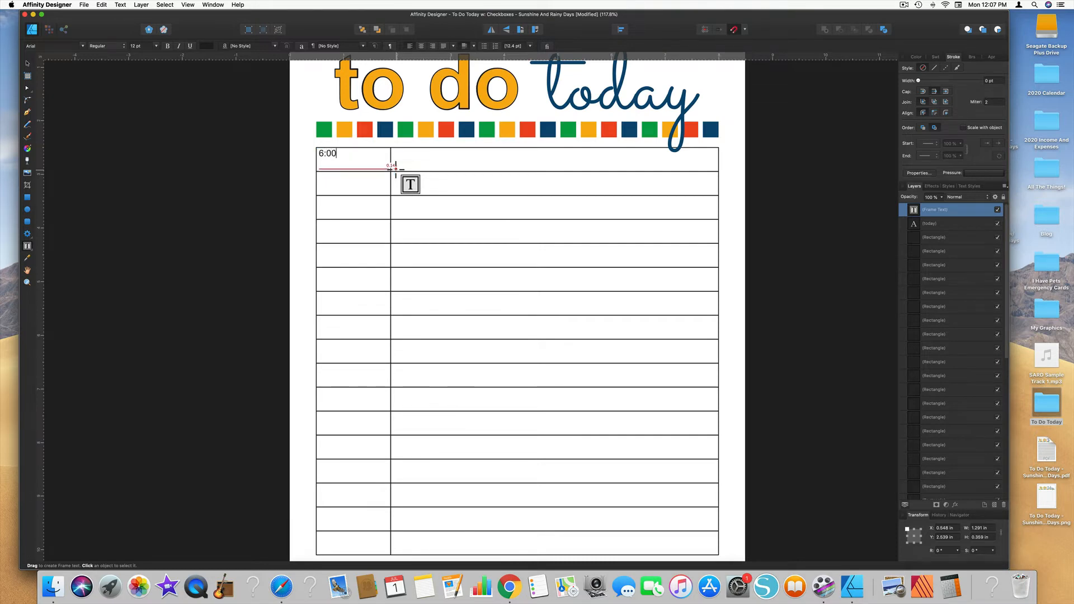
Step: Set the 6:00 text in Nanum Gothic and center it horizontally and vertically in its frame
{"action": "double_click", "coordinate": [331, 154]}
{"action": "left_click", "coordinate": [82, 46]}
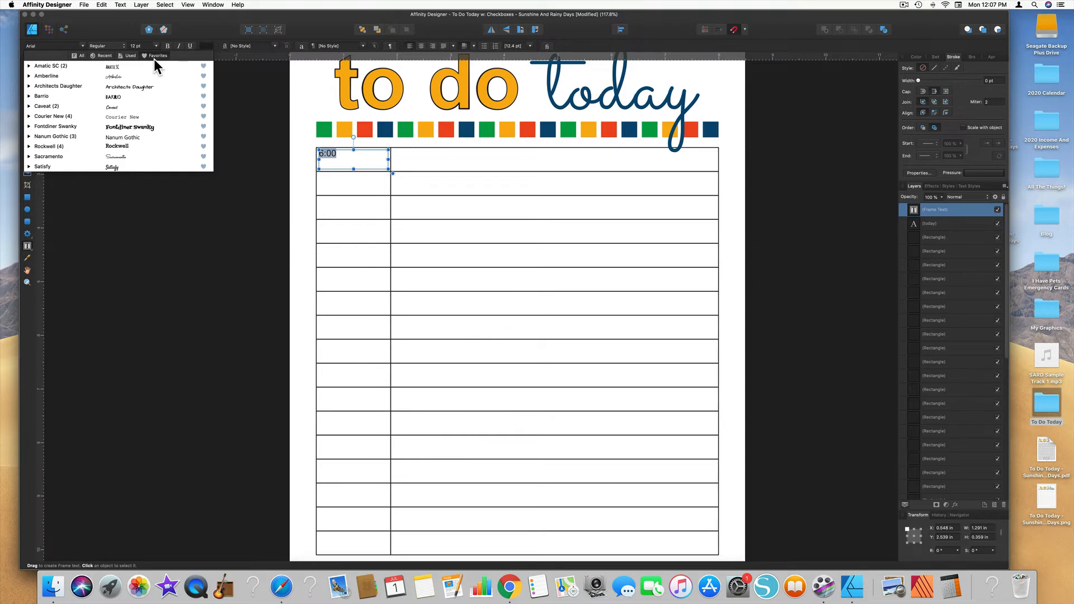
{"action": "left_click", "coordinate": [116, 138]}
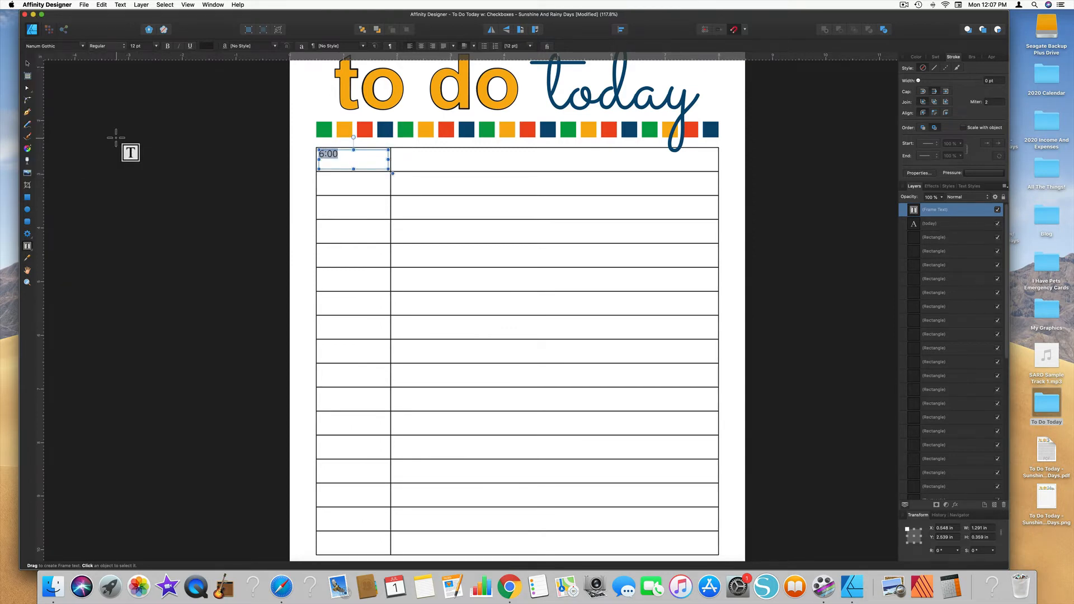
{"action": "left_click", "coordinate": [421, 46]}
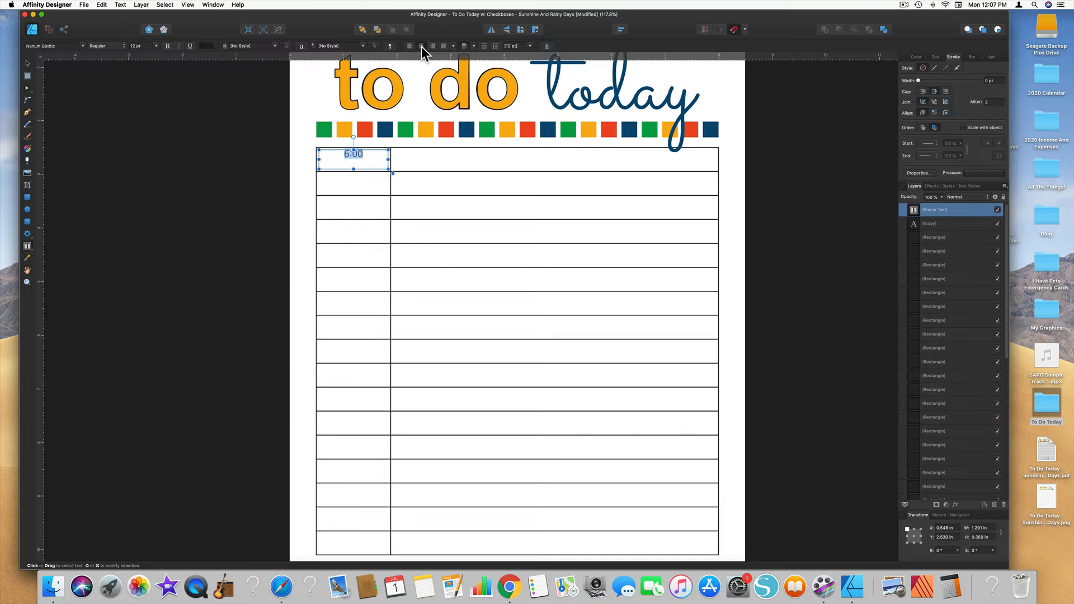
{"action": "left_click", "coordinate": [473, 45]}
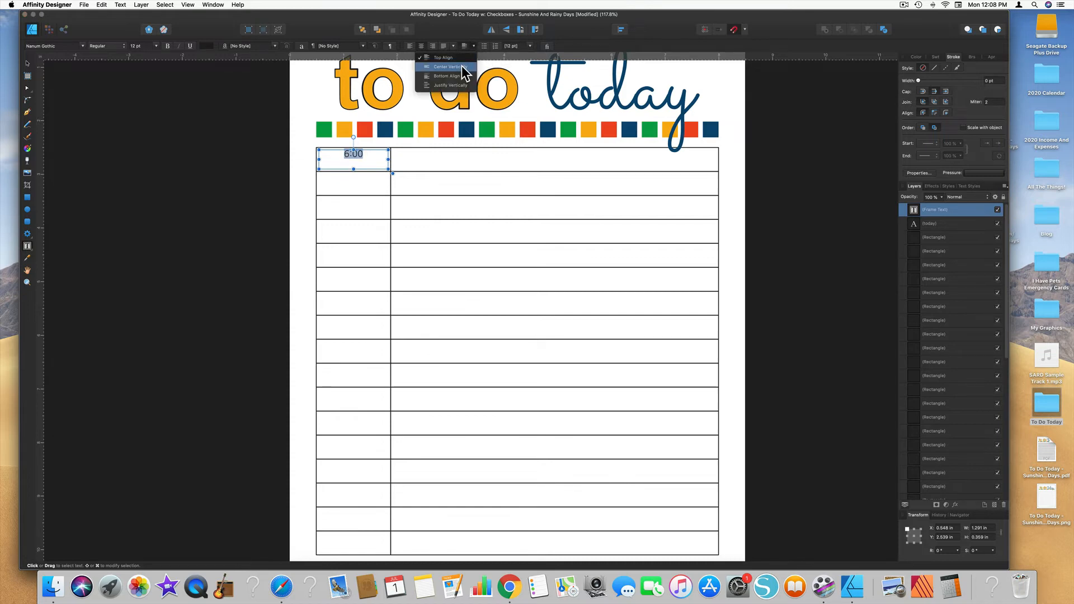
{"action": "left_click", "coordinate": [461, 67]}
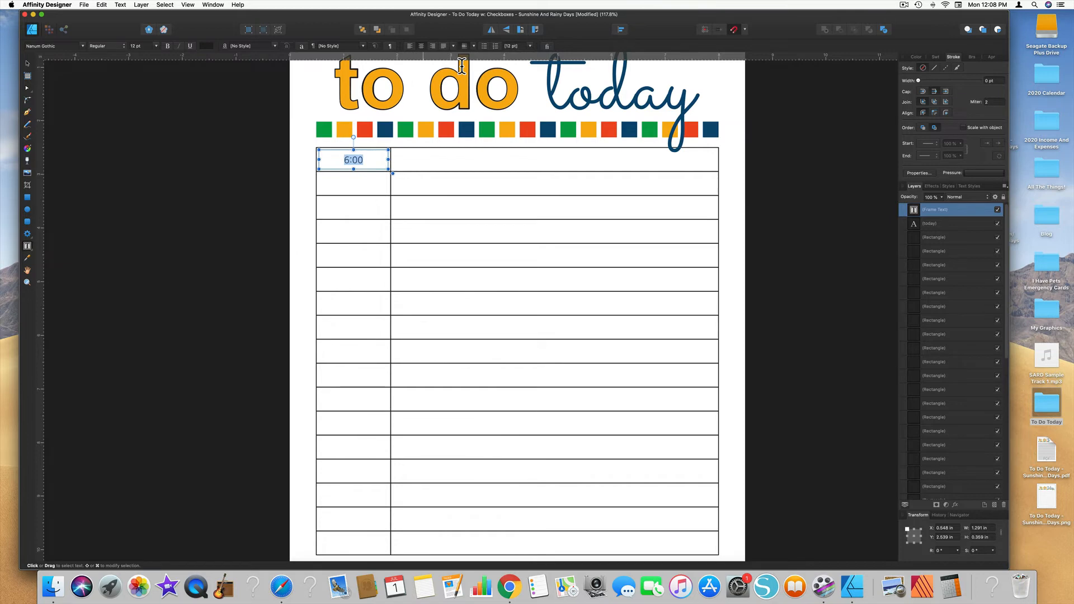
Step: Set the 6:00 text's font size to 20 pt and finish editing the text
{"action": "left_click", "coordinate": [157, 45]}
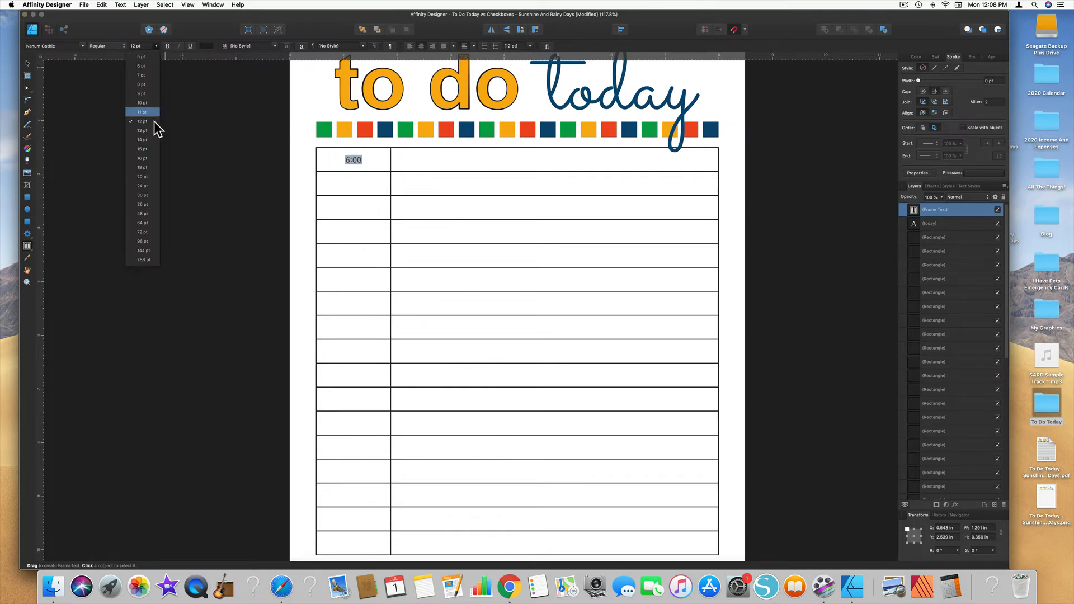
{"action": "left_click", "coordinate": [142, 177]}
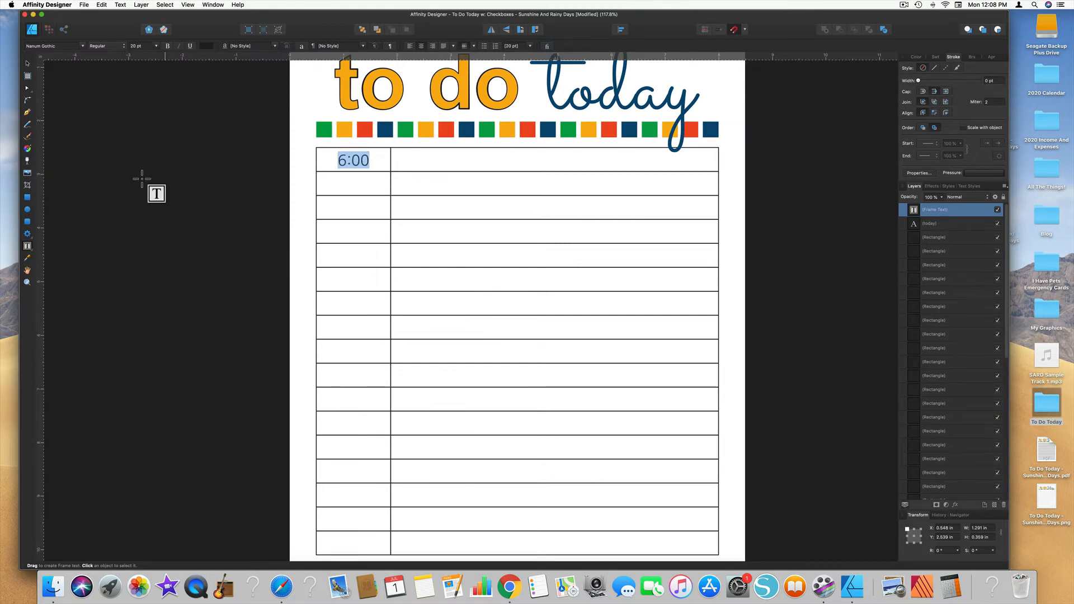
{"action": "left_click", "coordinate": [28, 66]}
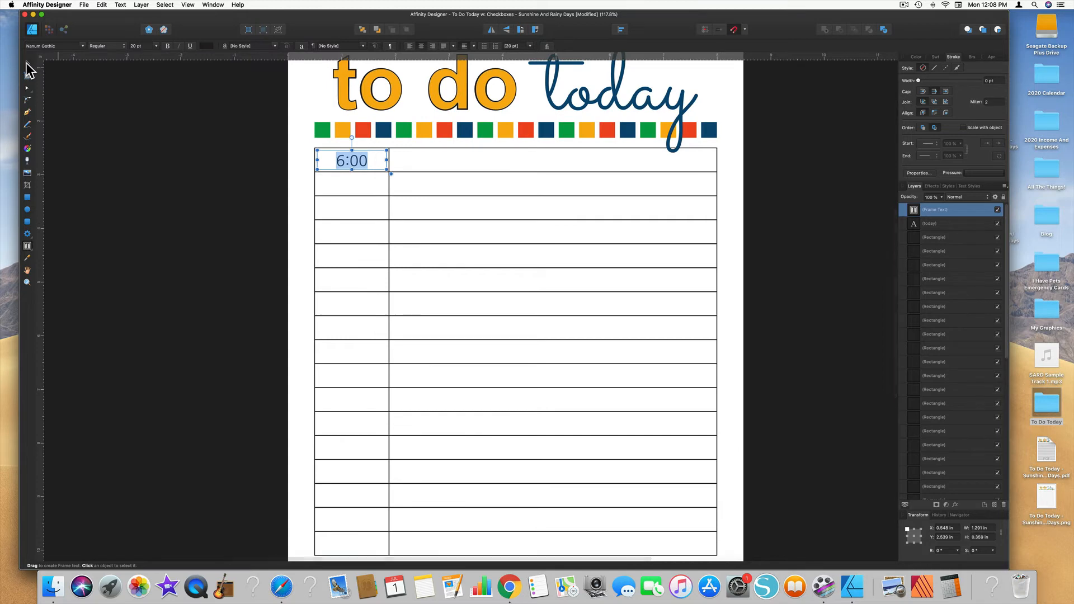
Step: Duplicate the 6:00 text frame into the second and third cells of the narrow column
{"action": "scroll", "coordinate": [354, 163], "scroll_direction": "up", "scroll_amount": 1}
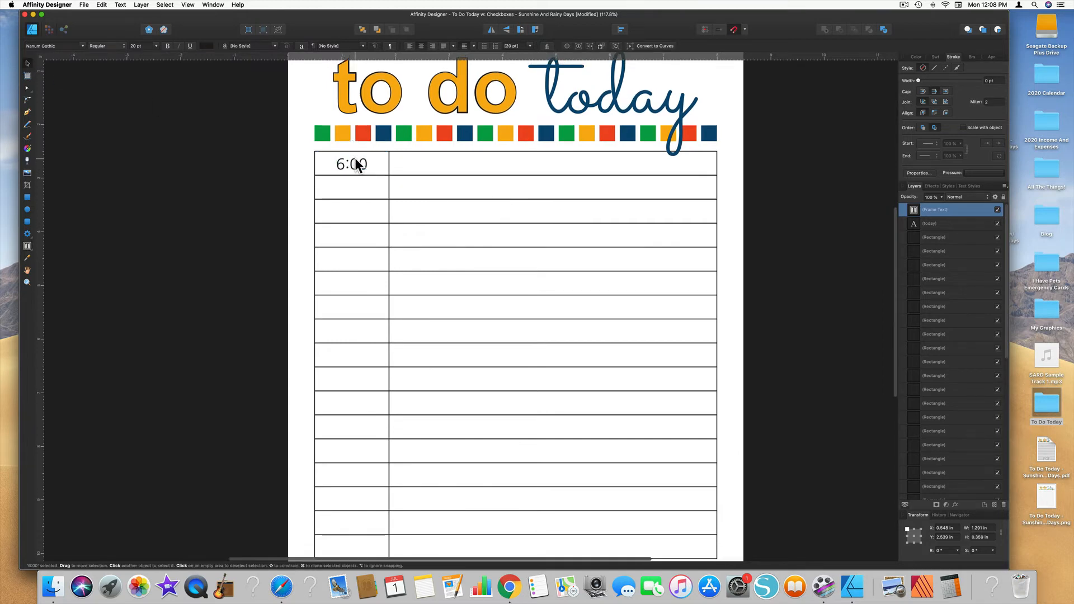
{"action": "left_click_drag", "start_coordinate": [354, 162], "coordinate": [358, 213]}
{"action": "scroll", "coordinate": [355, 186], "scroll_direction": "up", "scroll_amount": 1}
{"action": "scroll", "coordinate": [358, 188], "scroll_direction": "down", "scroll_amount": 1}
{"action": "scroll", "coordinate": [358, 188], "scroll_direction": "up", "scroll_amount": 1}
{"action": "scroll", "coordinate": [359, 214], "scroll_direction": "down", "scroll_amount": 1}
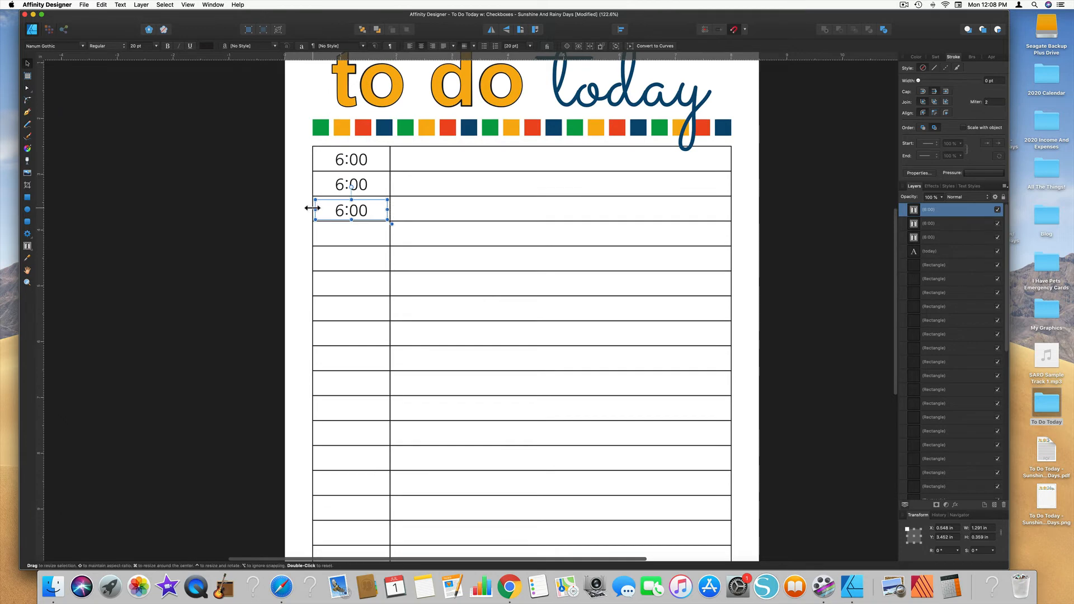
Step: Duplicate the 6:00 frame into the fourth through eighth cells, keeping each copy centered in its cell
{"action": "scroll", "coordinate": [316, 210], "scroll_direction": "down", "scroll_amount": 1}
{"action": "scroll", "coordinate": [315, 207], "scroll_direction": "up", "scroll_amount": 5}
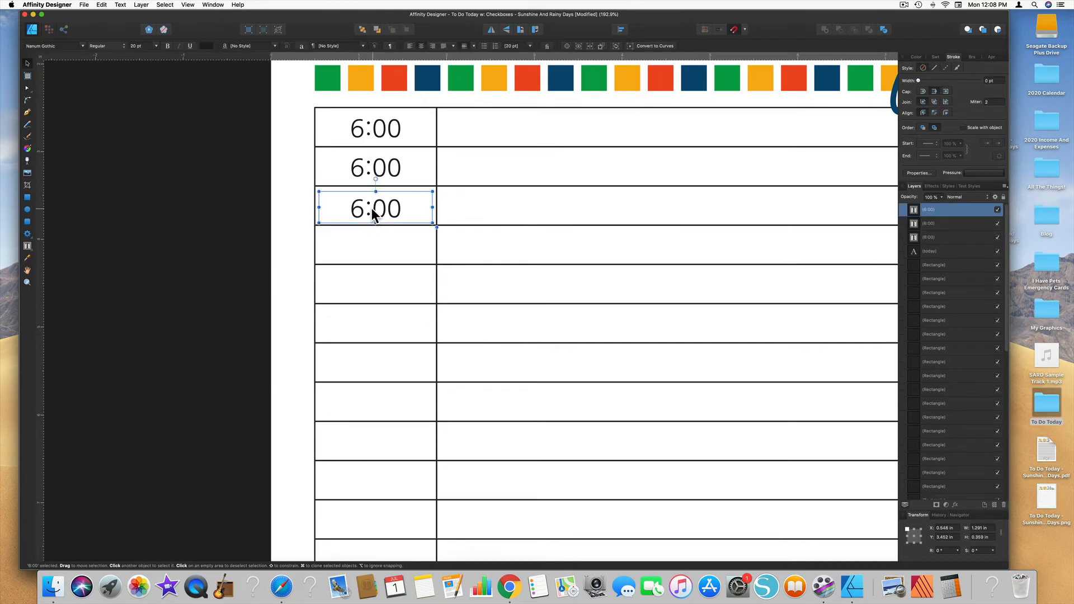
{"action": "left_click_drag", "start_coordinate": [372, 208], "coordinate": [376, 283]}
{"action": "scroll", "coordinate": [371, 206], "scroll_direction": "up", "scroll_amount": 1}
{"action": "scroll", "coordinate": [368, 285], "scroll_direction": "down", "scroll_amount": 2}
{"action": "left_click_drag", "start_coordinate": [351, 238], "coordinate": [350, 278]}
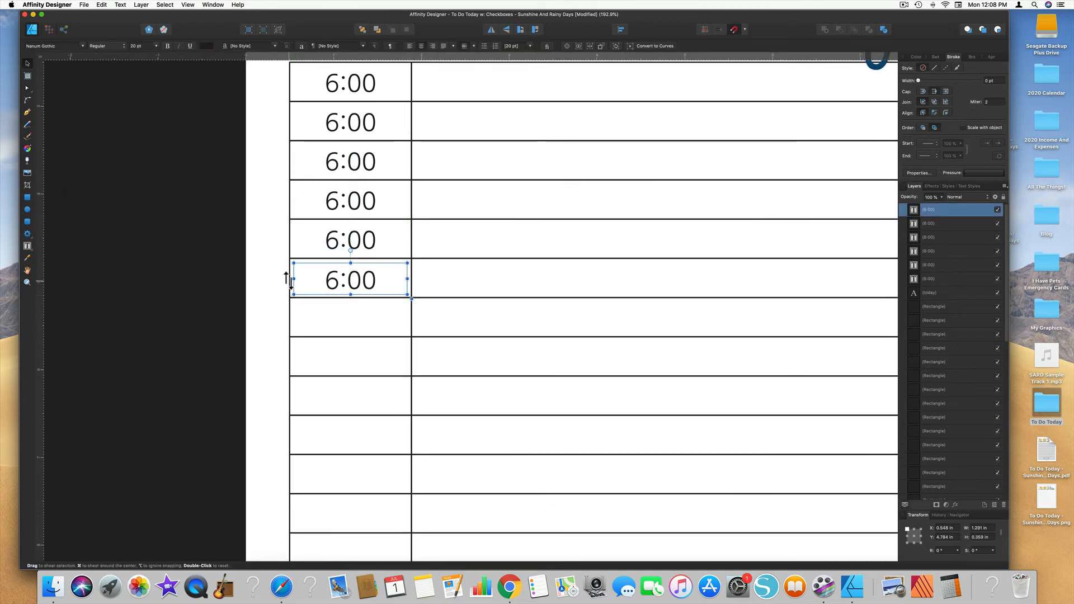
{"action": "scroll", "coordinate": [344, 280], "scroll_direction": "down", "scroll_amount": 6}
{"action": "mouse_move", "coordinate": [347, 107]}
{"action": "left_mouse_down"}
{"action": "mouse_move", "coordinate": [348, 151]}
{"action": "mouse_move", "coordinate": [329, 187]}
{"action": "mouse_move", "coordinate": [347, 187]}
{"action": "left_mouse_up"}
{"action": "left_click", "coordinate": [414, 188]}
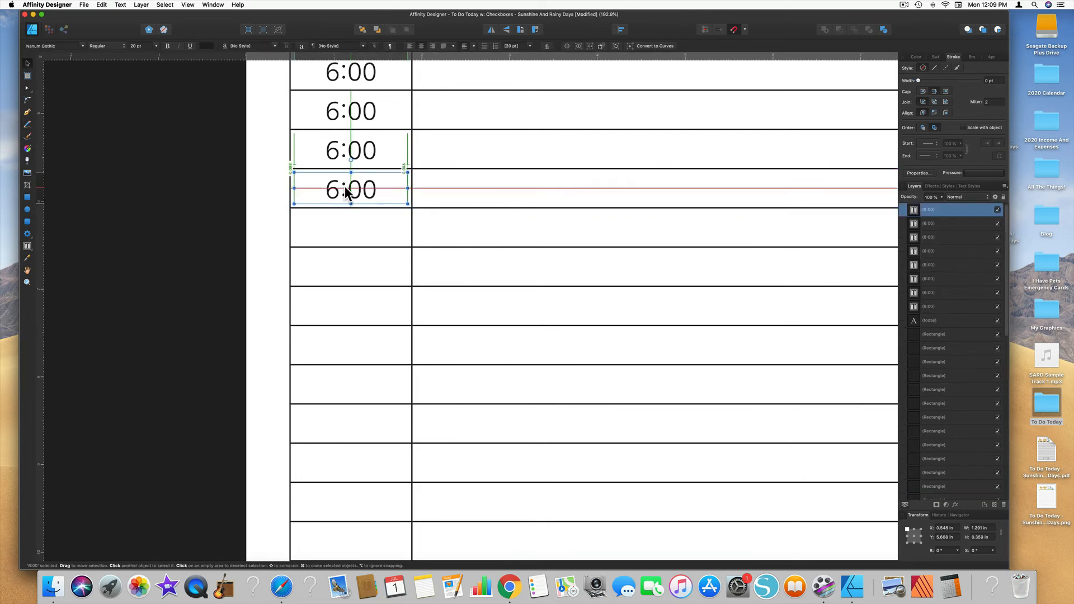
Step: Continue copying the 6:00 frame down the narrow column into the ninth through fourteenth cells
{"action": "scroll", "coordinate": [348, 184], "scroll_direction": "down", "scroll_amount": 4}
{"action": "left_click_drag", "start_coordinate": [353, 74], "coordinate": [342, 156]}
{"action": "left_click", "coordinate": [290, 113]}
{"action": "left_click", "coordinate": [290, 155]}
{"action": "scroll", "coordinate": [350, 151], "scroll_direction": "down", "scroll_amount": 2}
{"action": "mouse_move", "coordinate": [360, 109]}
{"action": "left_mouse_down"}
{"action": "mouse_move", "coordinate": [360, 151]}
{"action": "mouse_move", "coordinate": [347, 146]}
{"action": "left_mouse_up"}
{"action": "left_click", "coordinate": [289, 148]}
{"action": "left_click_drag", "start_coordinate": [346, 146], "coordinate": [351, 215]}
{"action": "scroll", "coordinate": [347, 188], "scroll_direction": "down", "scroll_amount": 2}
{"action": "left_click", "coordinate": [293, 173]}
{"action": "left_click", "coordinate": [291, 212]}
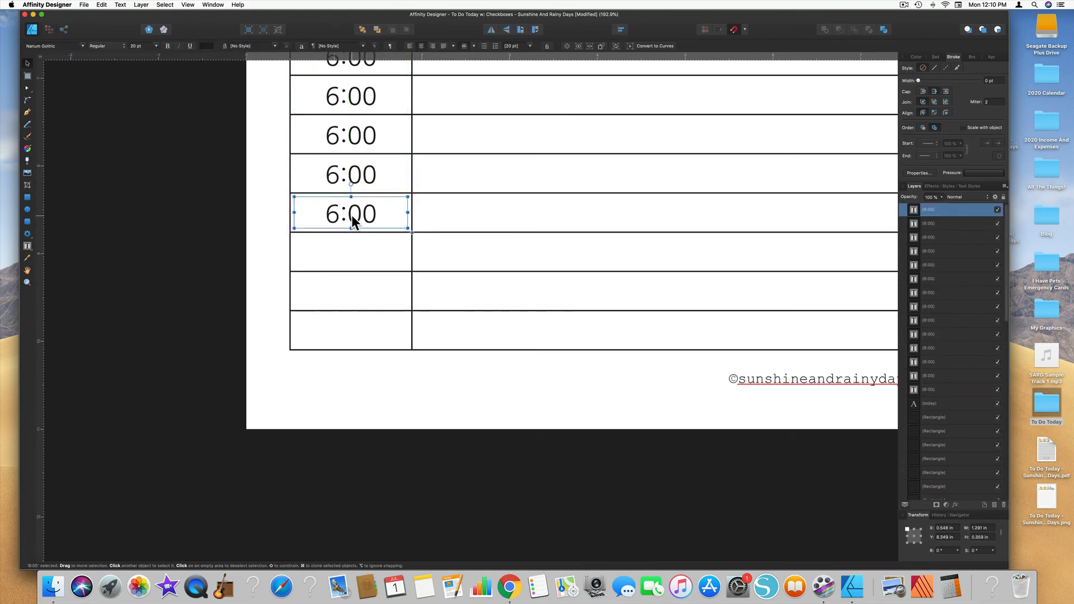
Step: Fill the last three cells of the narrow column with copies of the 6:00 frame
{"action": "scroll", "coordinate": [351, 214], "scroll_direction": "down", "scroll_amount": 3}
{"action": "left_click_drag", "start_coordinate": [355, 128], "coordinate": [348, 240]}
{"action": "left_click", "coordinate": [289, 238]}
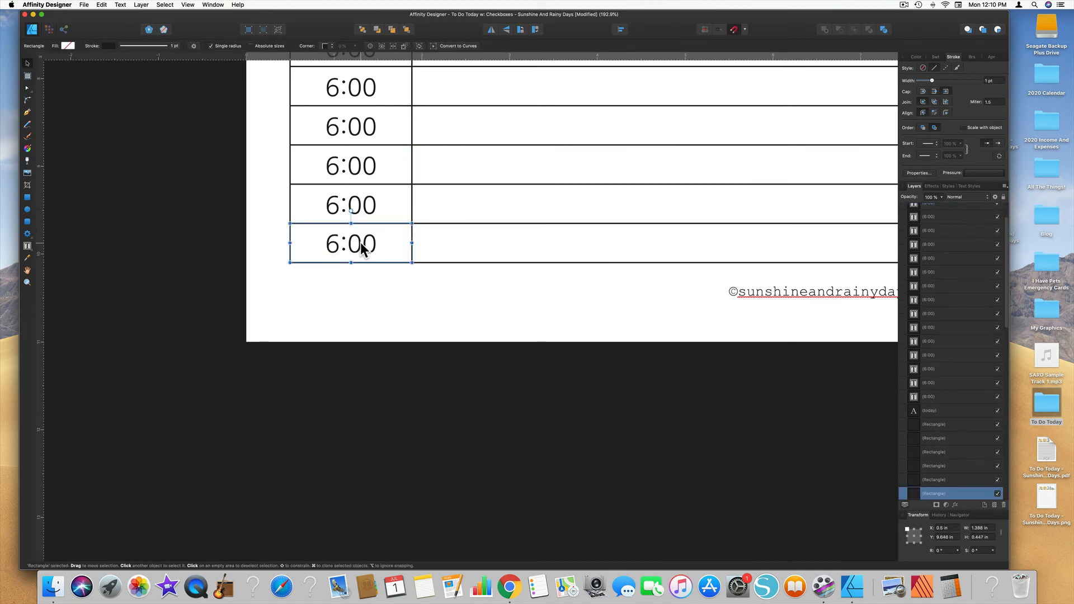
{"action": "left_click", "coordinate": [360, 243]}
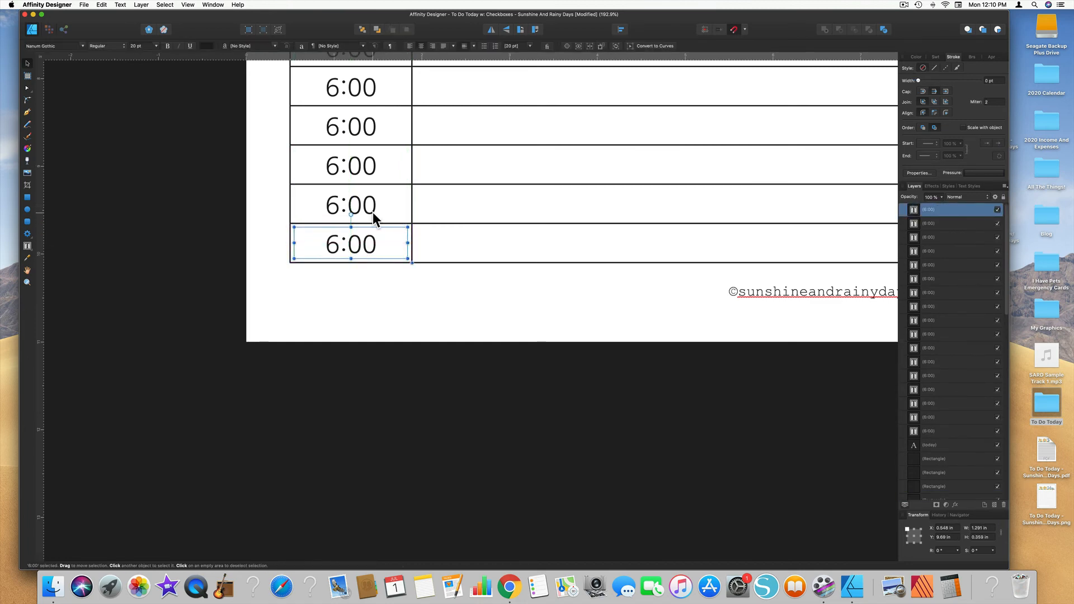
Step: Change the times in the second through sixth rows to 7:00, 8:00, 9:00, 10:00 and 11:00
{"action": "scroll", "coordinate": [371, 209], "scroll_direction": "down", "scroll_amount": 6}
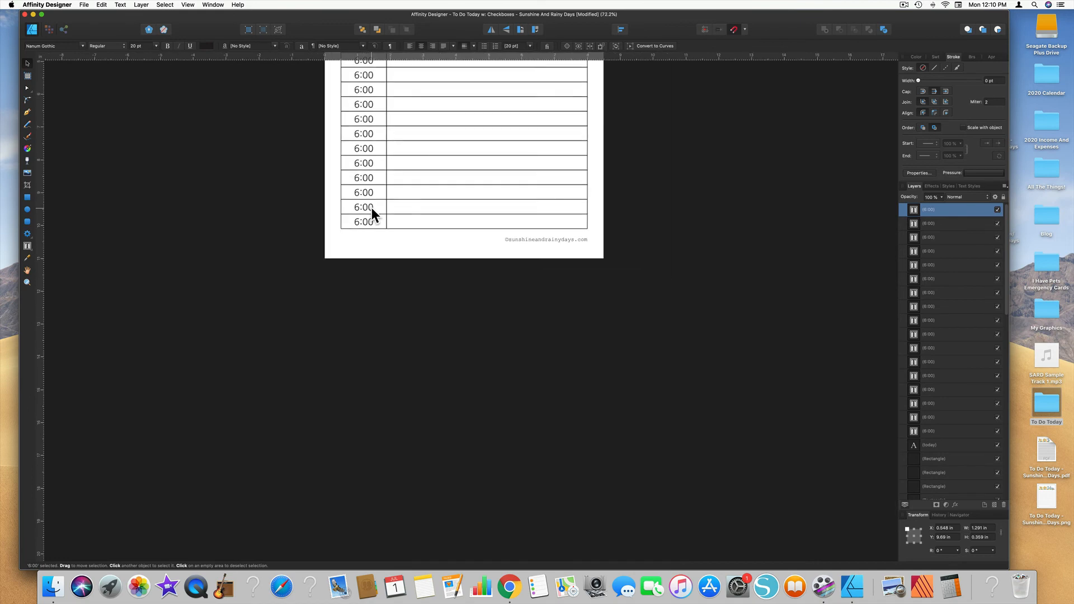
{"action": "scroll", "coordinate": [372, 212], "scroll_direction": "up", "scroll_amount": 4}
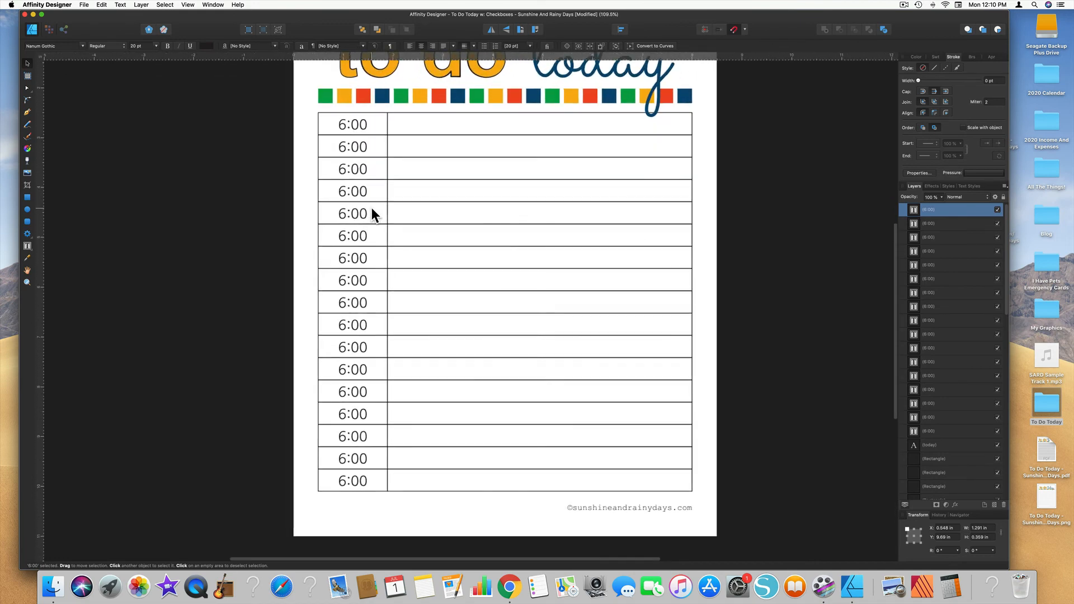
{"action": "double_click", "coordinate": [352, 145]}
{"action": "type", "text": "7"}
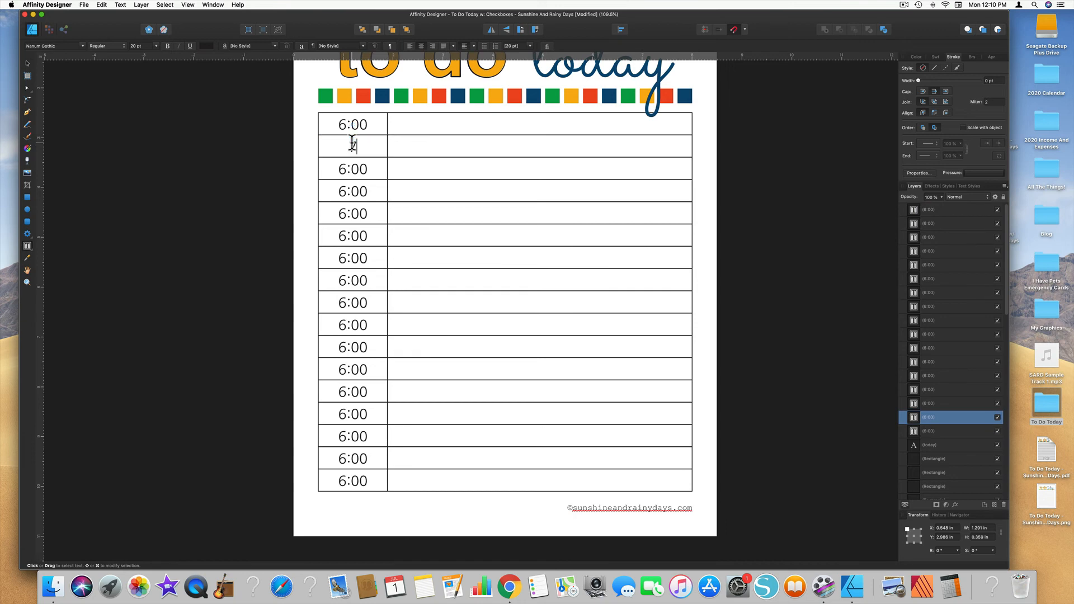
{"action": "left_click", "coordinate": [353, 170]}
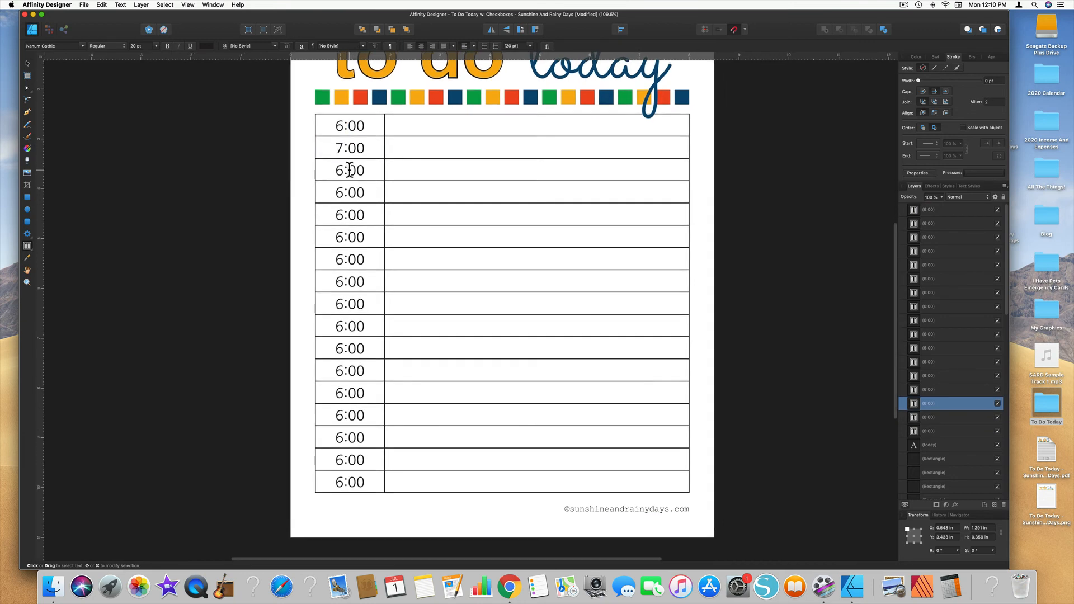
{"action": "double_click", "coordinate": [345, 170]}
{"action": "left_click", "coordinate": [345, 170]}
{"action": "scroll", "coordinate": [341, 170], "scroll_direction": "down", "scroll_amount": 1}
{"action": "left_click_drag", "start_coordinate": [344, 169], "coordinate": [337, 235]}
{"action": "type", "text": "891011"}
Step: Change the seventh row's time to 12:00 and number the rows below it hourly from 1:00 to 10:00, leaving nothing selected
{"action": "left_click_drag", "start_coordinate": [344, 256], "coordinate": [337, 279]}
{"action": "type", "text": "121"}
{"action": "left_click_drag", "start_coordinate": [345, 301], "coordinate": [337, 301]}
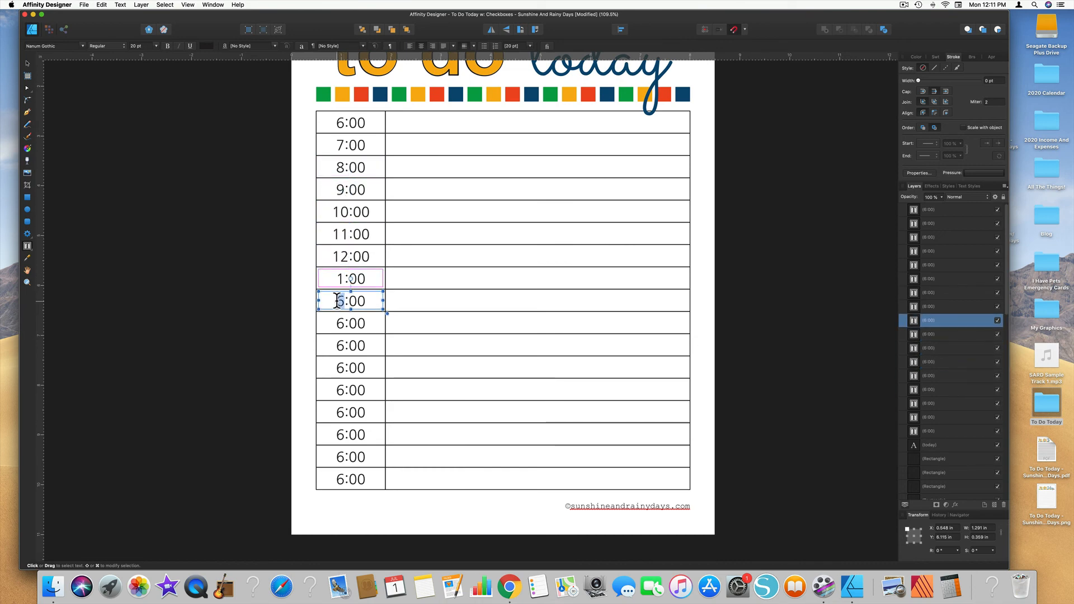
{"action": "type", "text": "2"}
{"action": "left_click_drag", "start_coordinate": [345, 414], "coordinate": [338, 482]}
{"action": "type", "text": "78910"}
{"action": "left_click", "coordinate": [27, 64]}
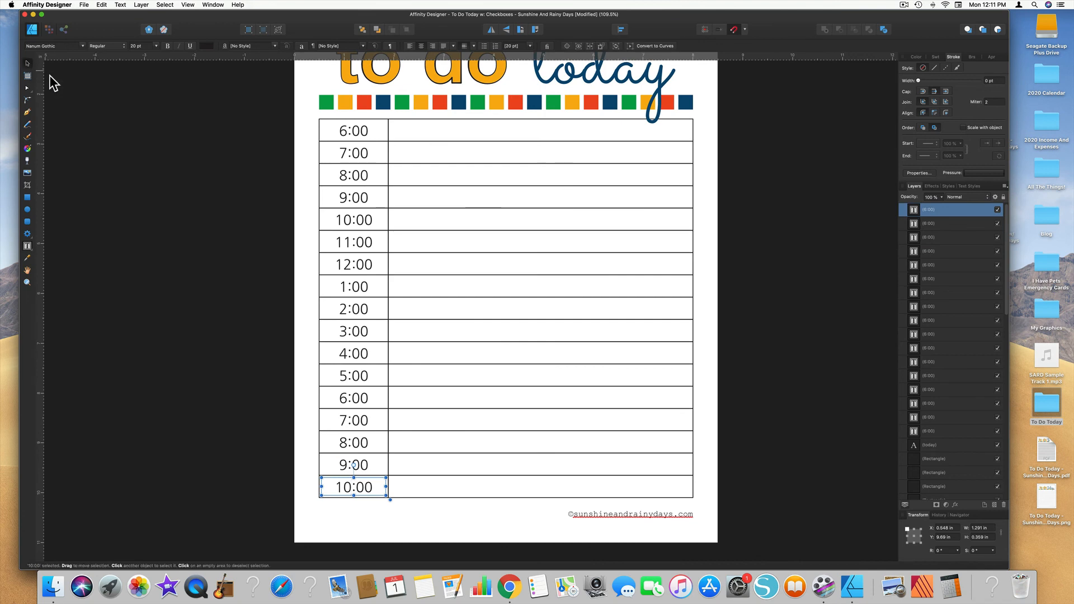
{"action": "scroll", "coordinate": [496, 253], "scroll_direction": "down", "scroll_amount": 3}
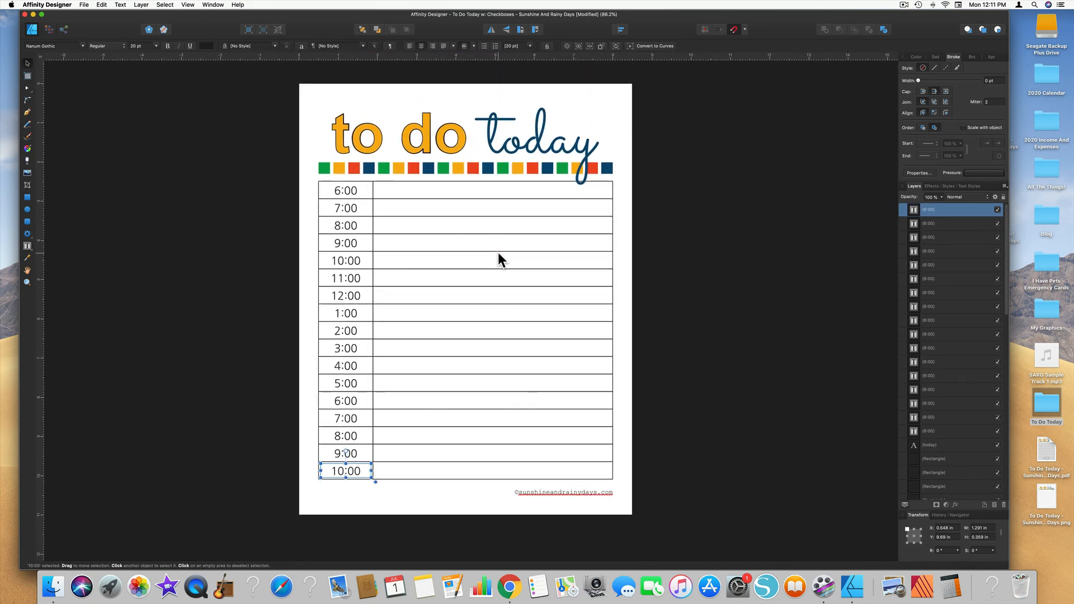
{"action": "left_click", "coordinate": [194, 152]}
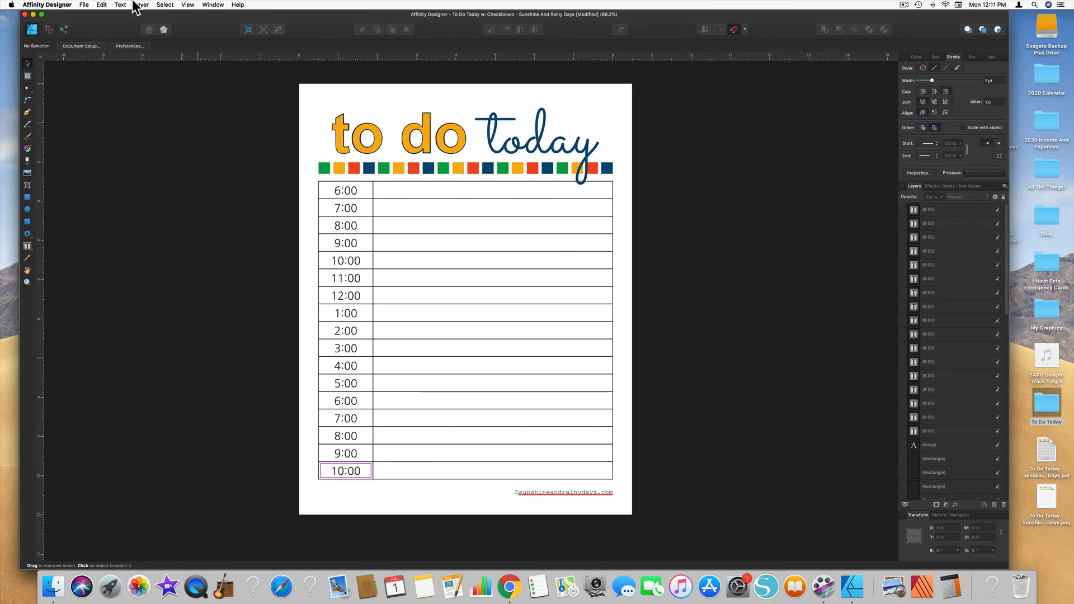
Step: Save a copy of the document to the Desktop as "To Do Today w/ Times - Sunshine And Rainy Days"
{"action": "left_click", "coordinate": [84, 5]}
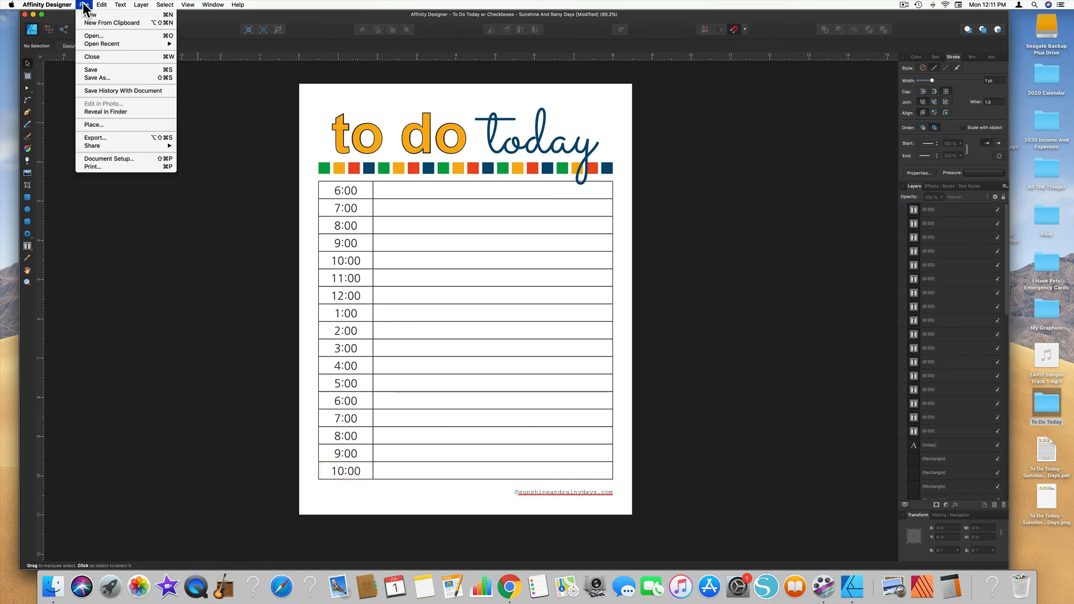
{"action": "left_click", "coordinate": [102, 79]}
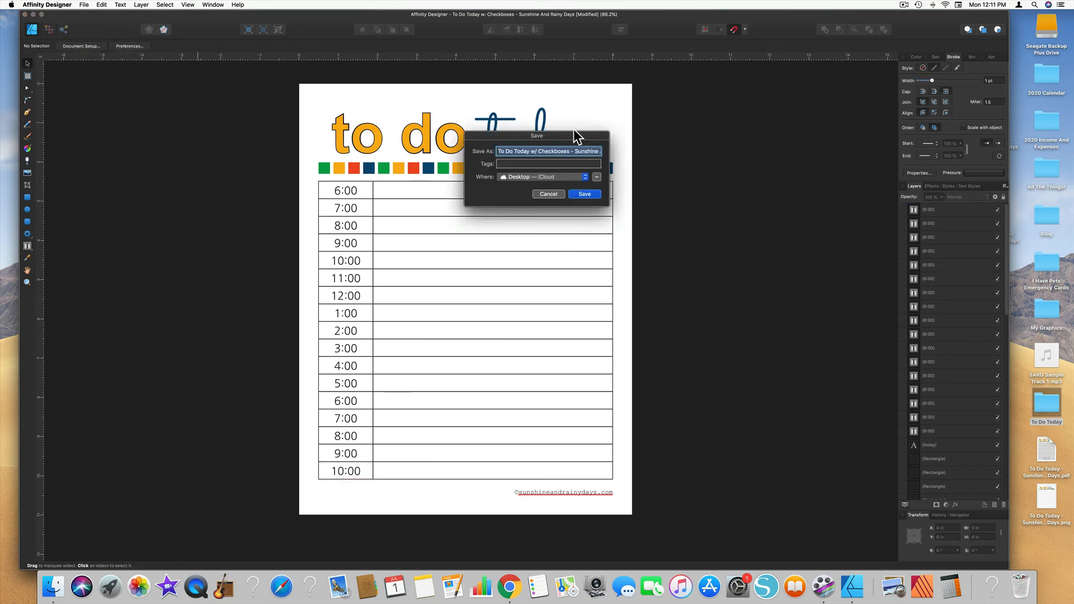
{"action": "left_click", "coordinate": [539, 151]}
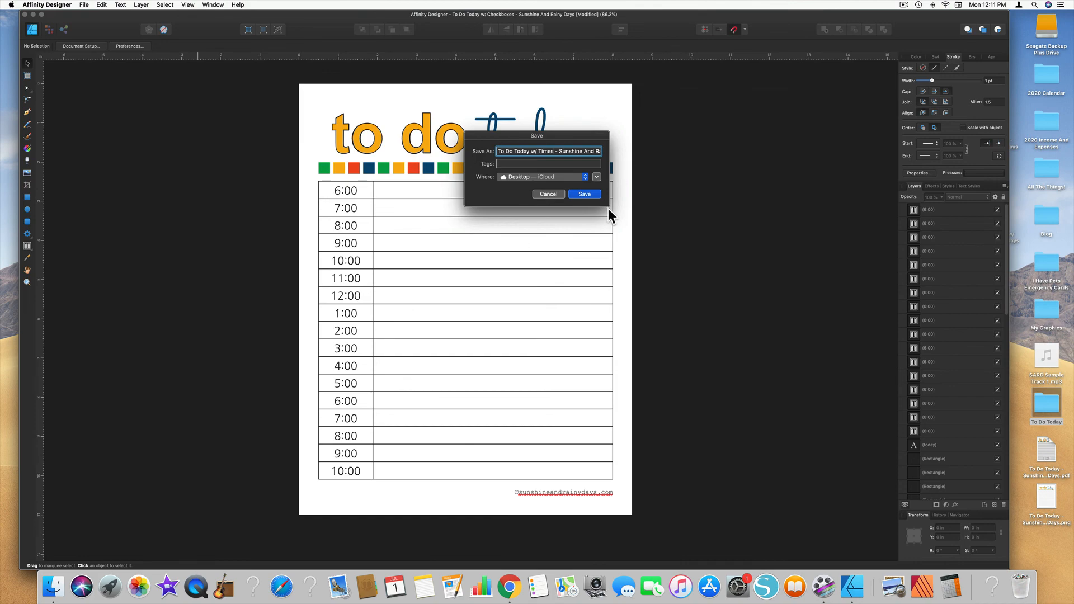
{"action": "left_click", "coordinate": [584, 195]}
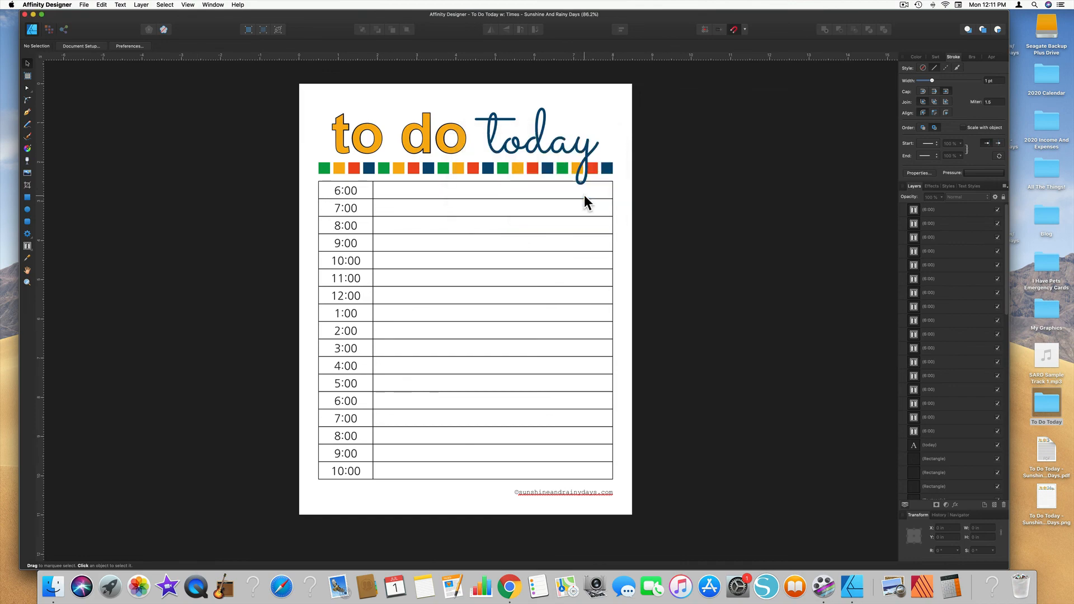